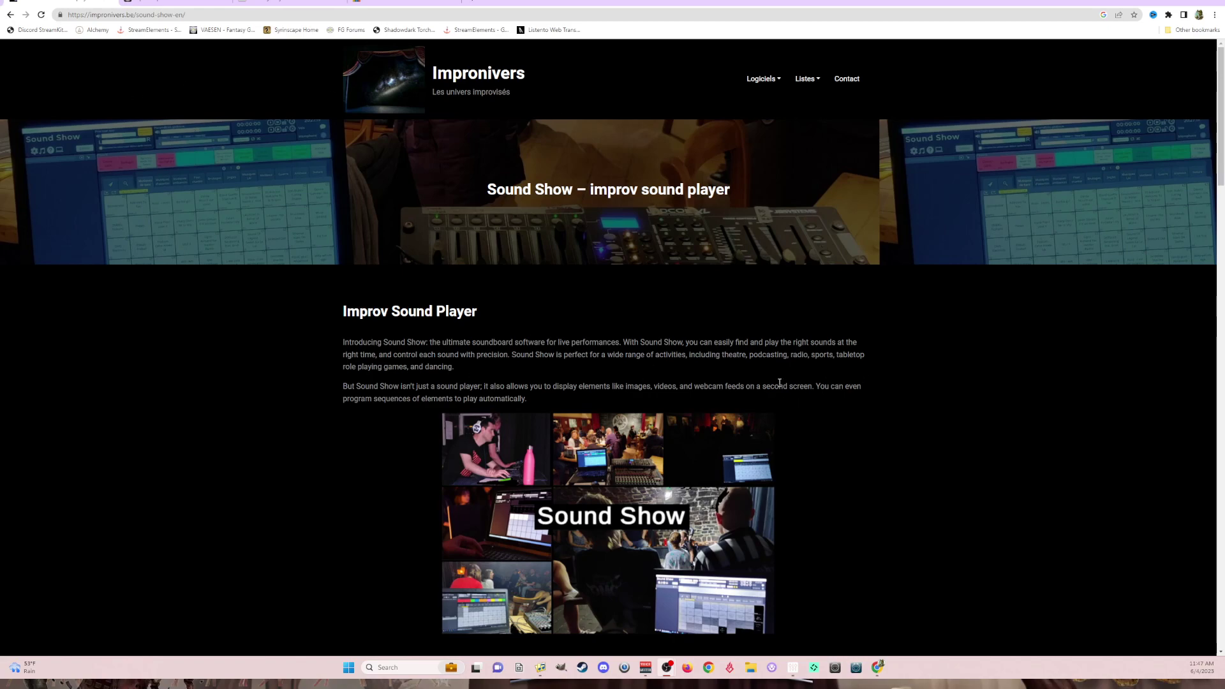
Step: Look over the rtpMIDI driver page and the MidiKey2Key page in Chrome
scroll(772, 378, "down", 15)
scroll(771, 381, "down", 1)
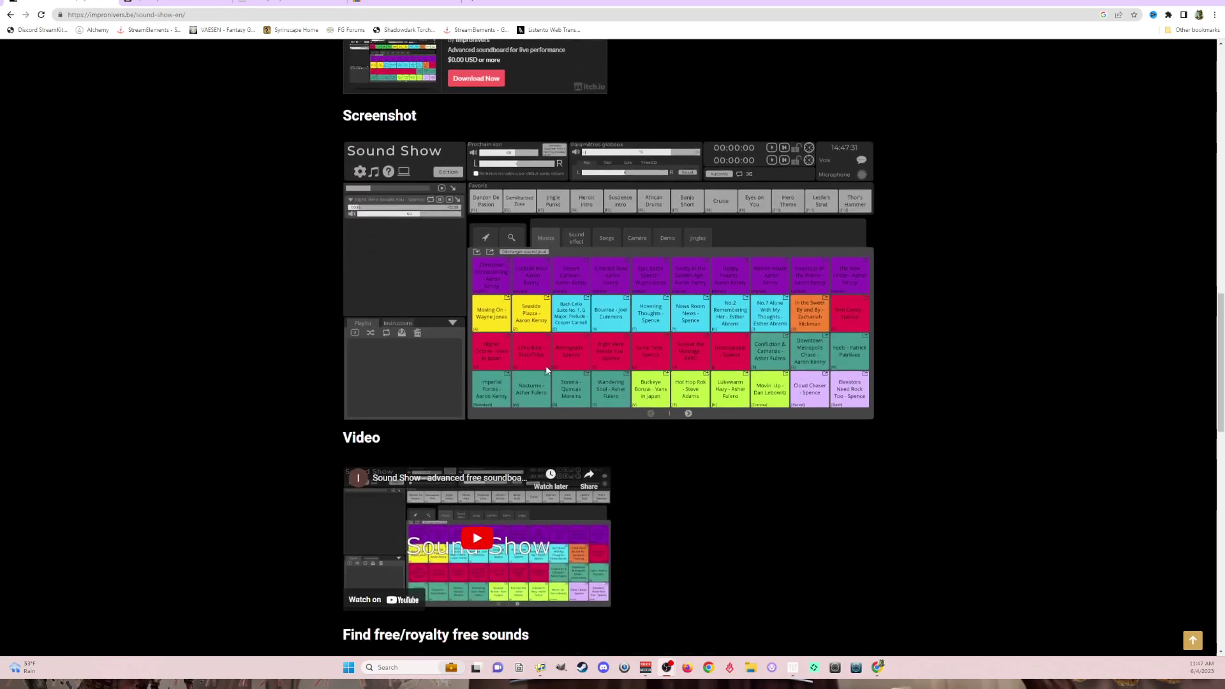
scroll(550, 380, "up", 16)
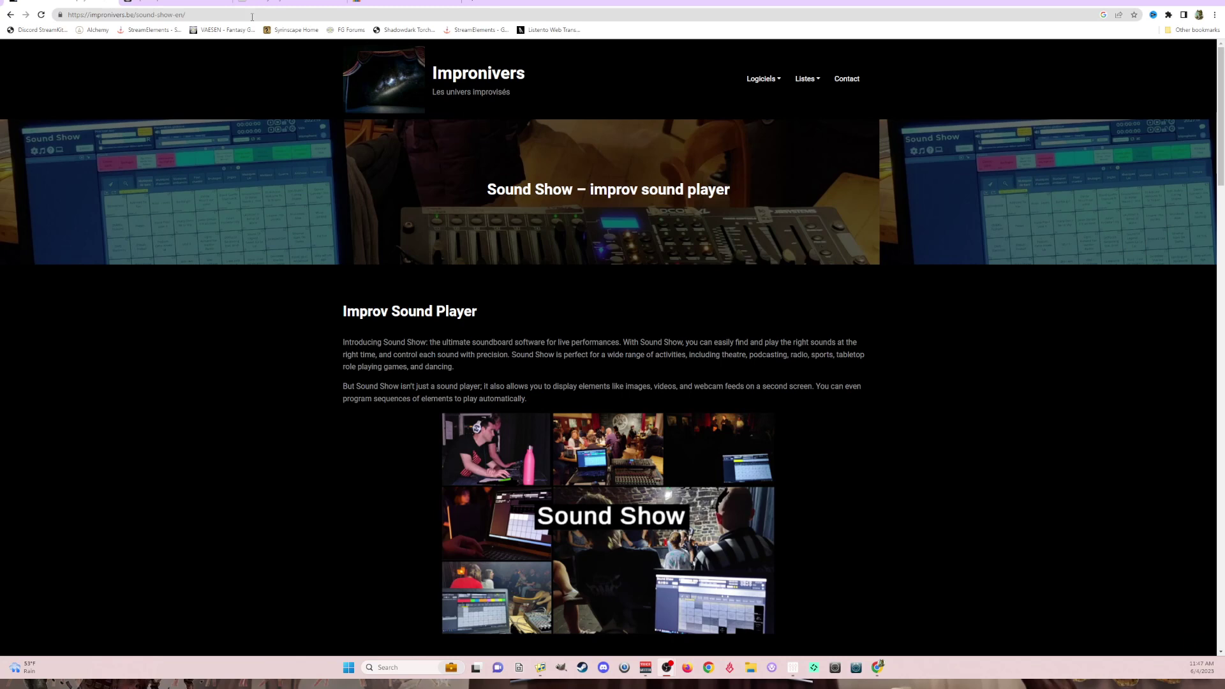
left_click(176, 2)
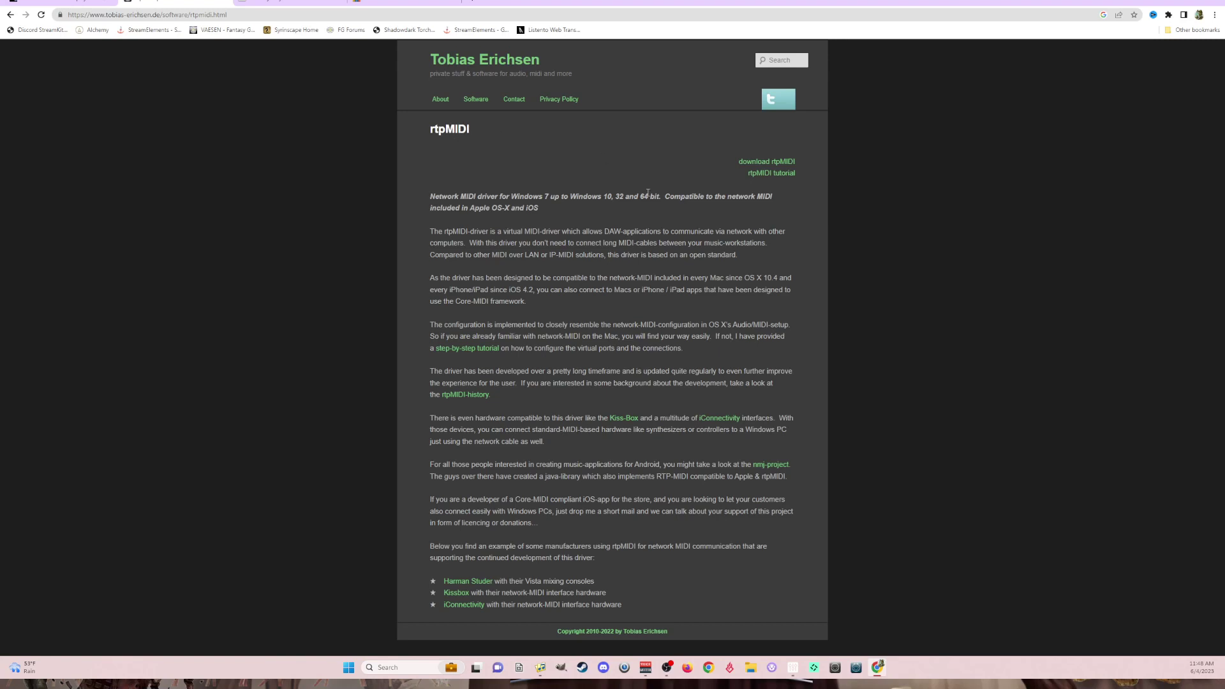
left_click(276, 3)
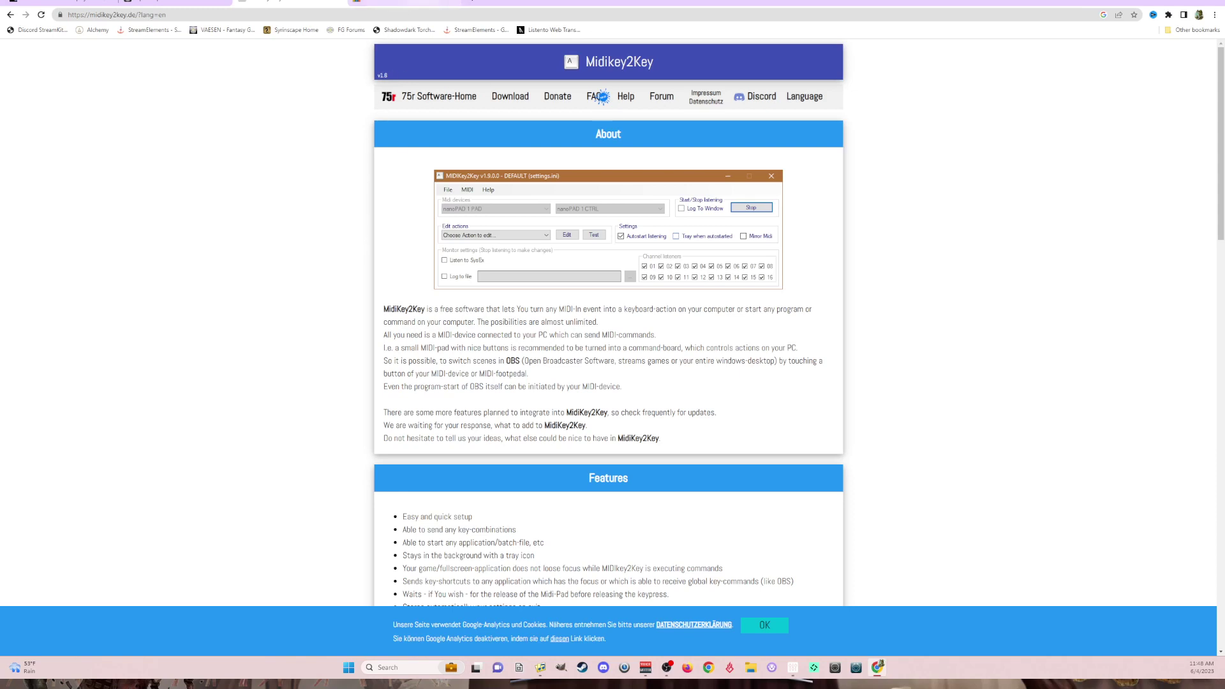
Step: Move to the MidiPad 2 page, close the enlarged screenshot and scroll back to the introduction
key("ctrl+Tab")
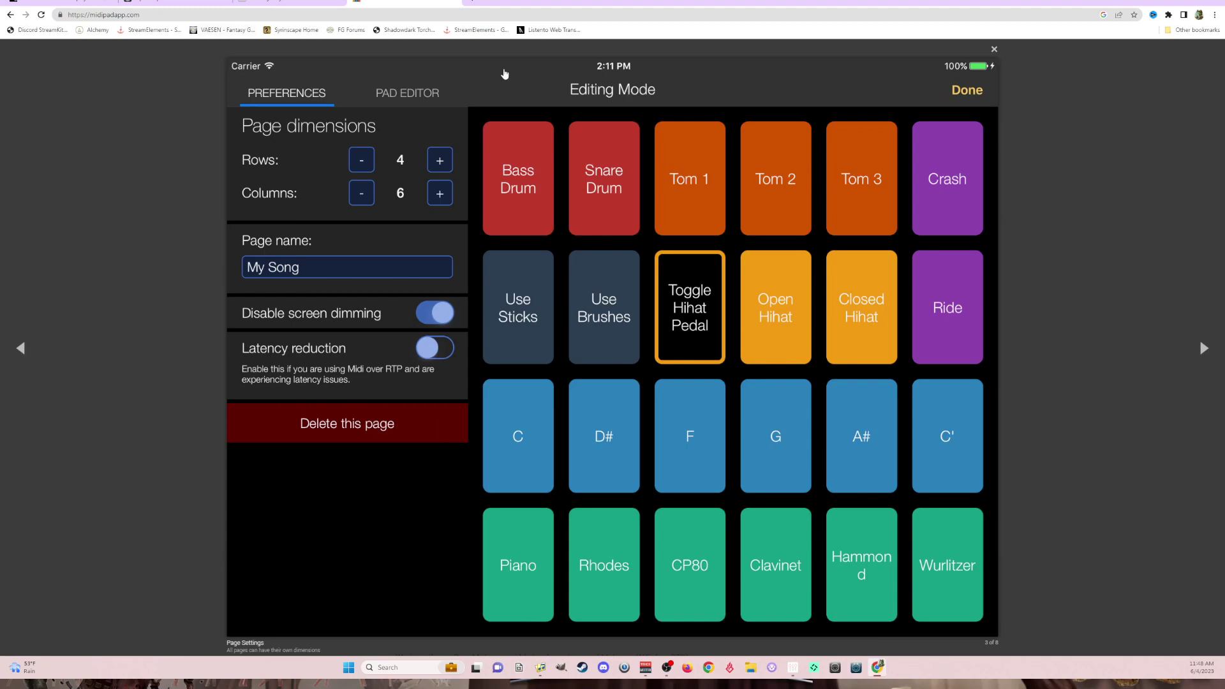
left_click(994, 50)
scroll(522, 99, "up", 8)
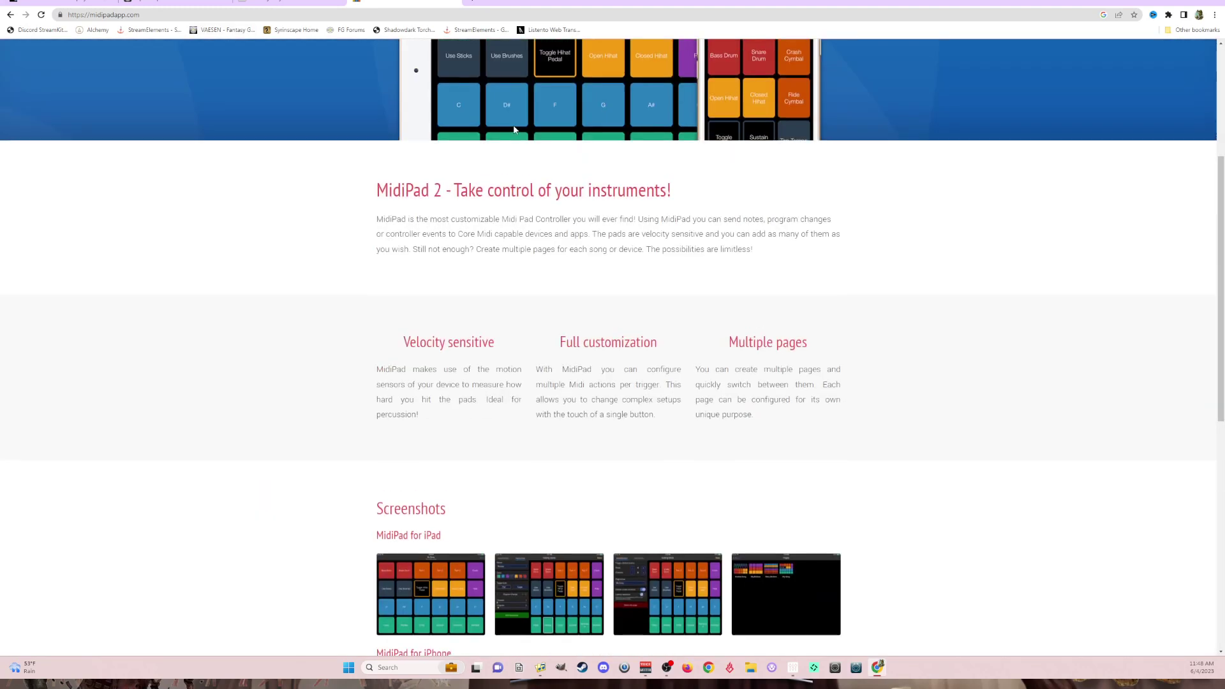
scroll(729, 277, "down", 4)
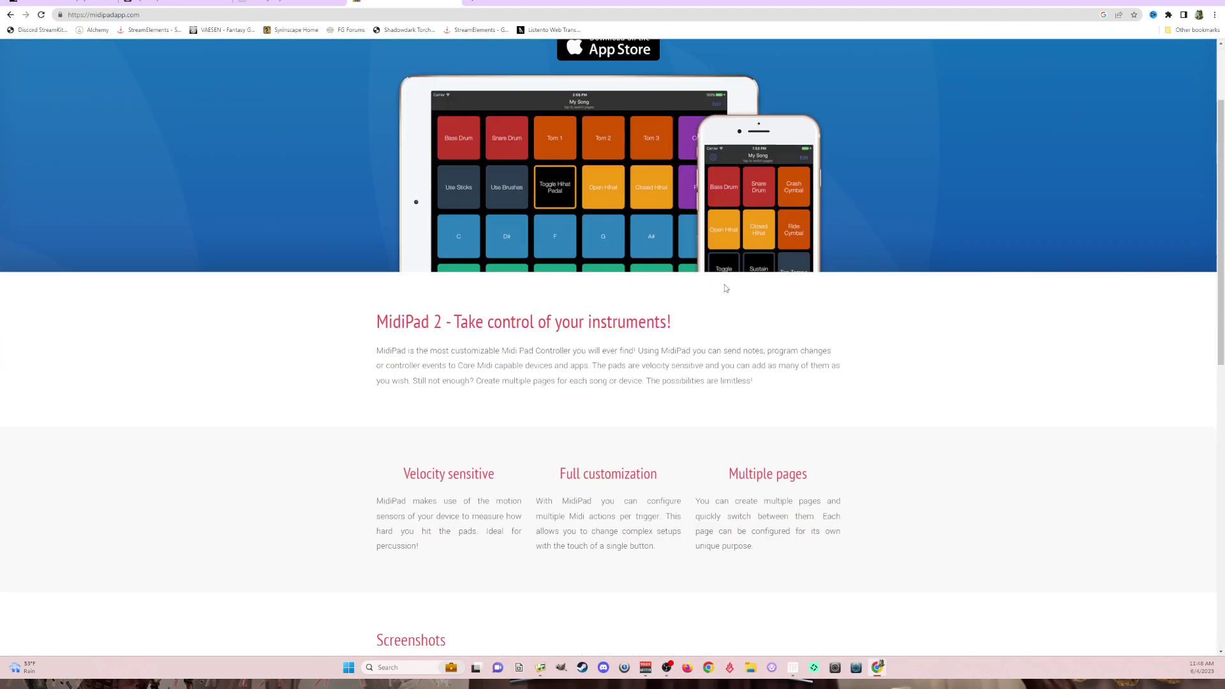
scroll(725, 285, "up", 2)
scroll(725, 285, "up", 2)
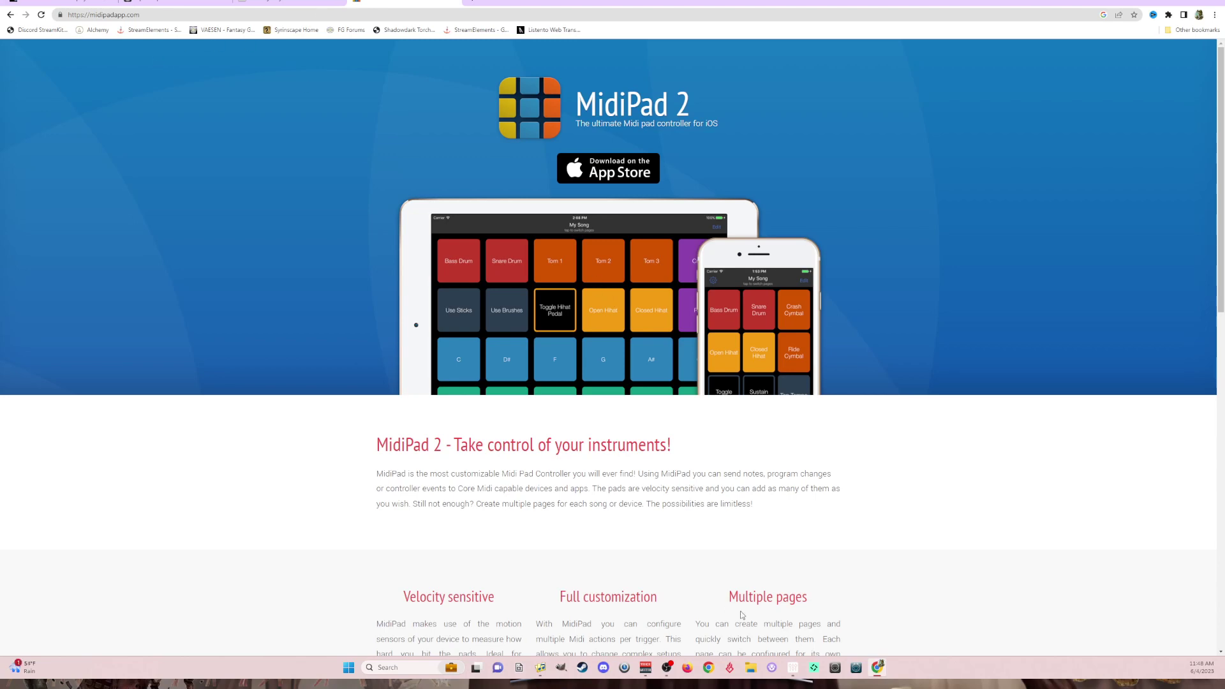
Step: Raise the Sound Show window showing its Favorites horror effects and Ambiance sounds
left_click(792, 667)
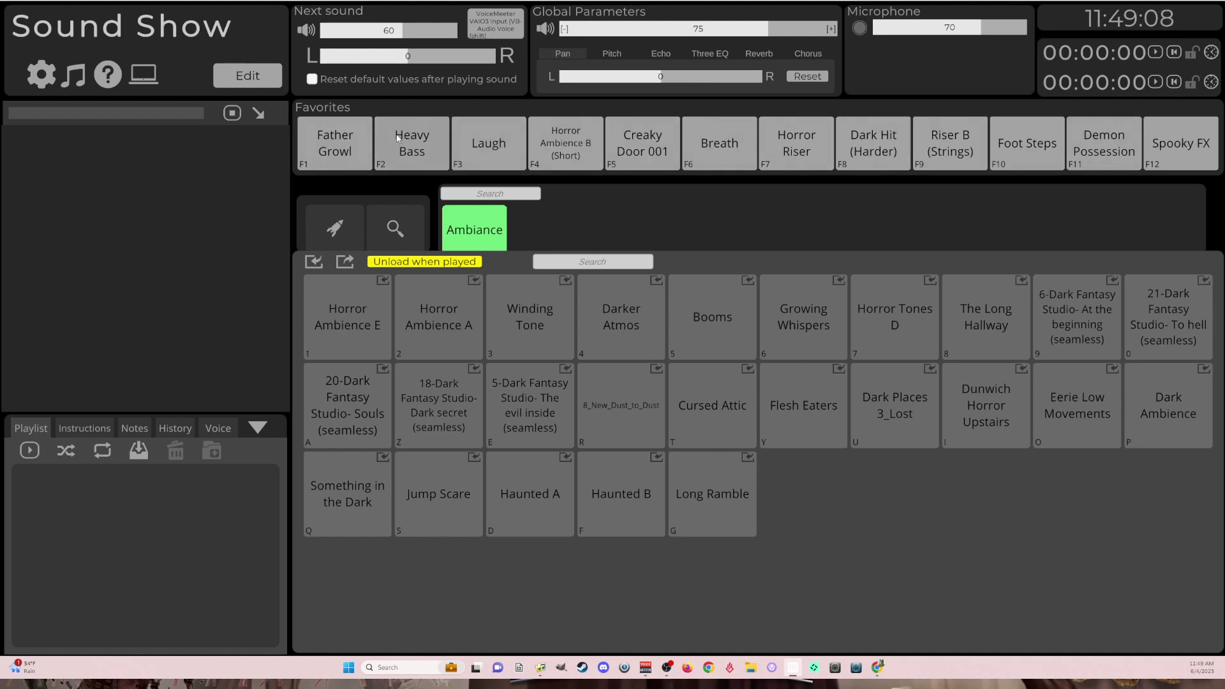
left_click(41, 75)
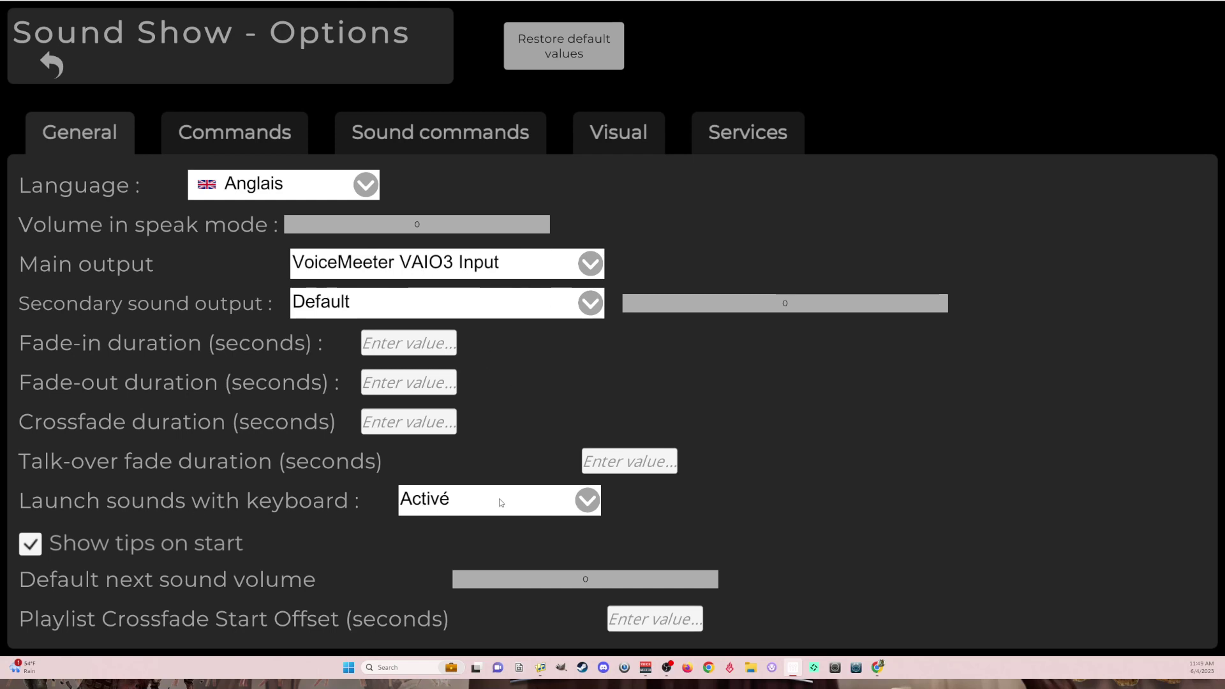
left_click(274, 134)
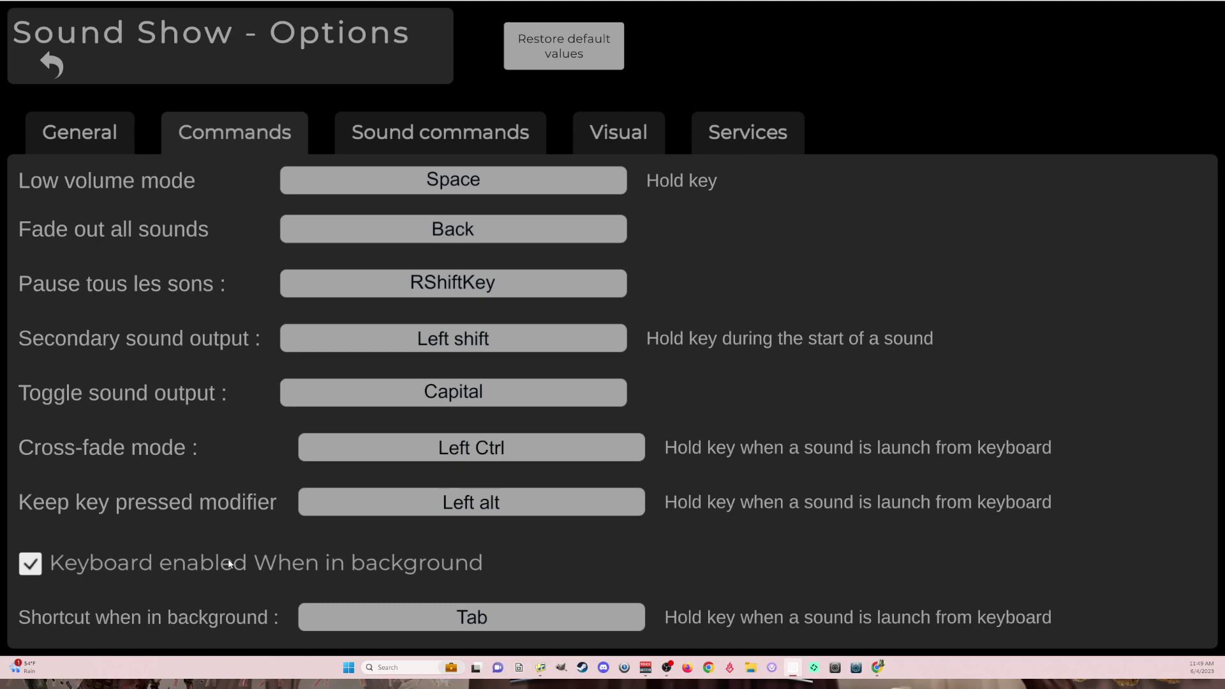
left_click(411, 607)
key("ctrl+Caps_Lock")
key("space")
key("Shift_R+BackSpace")
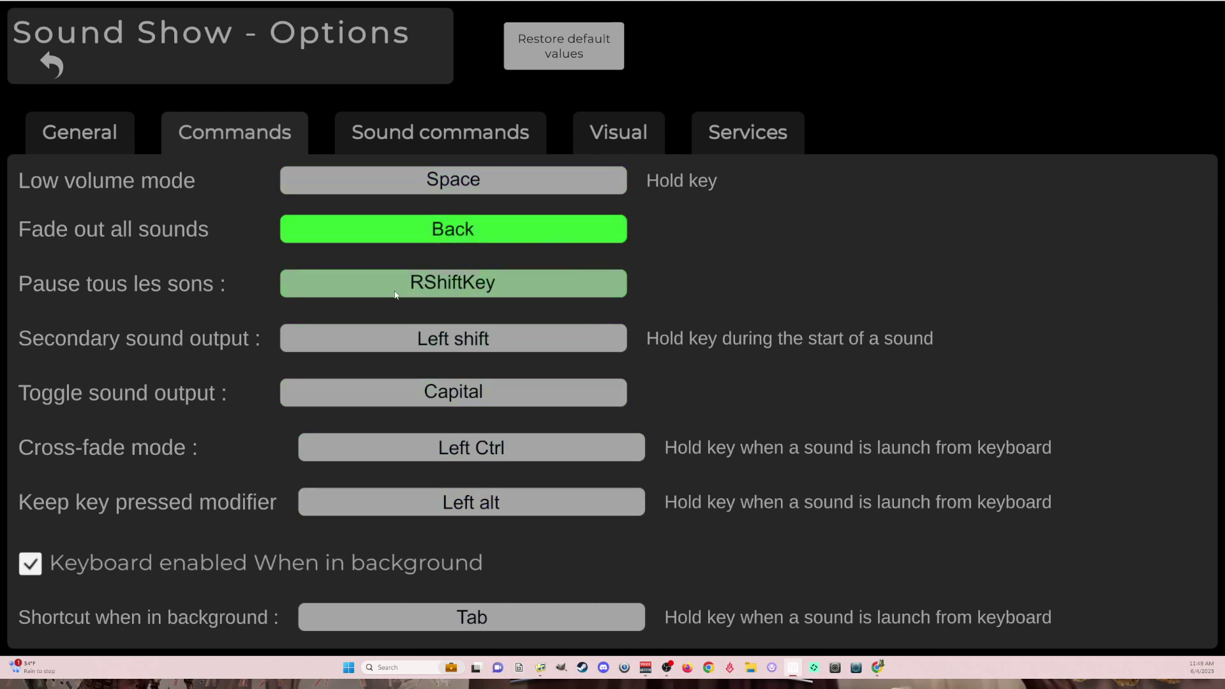
left_click(96, 117)
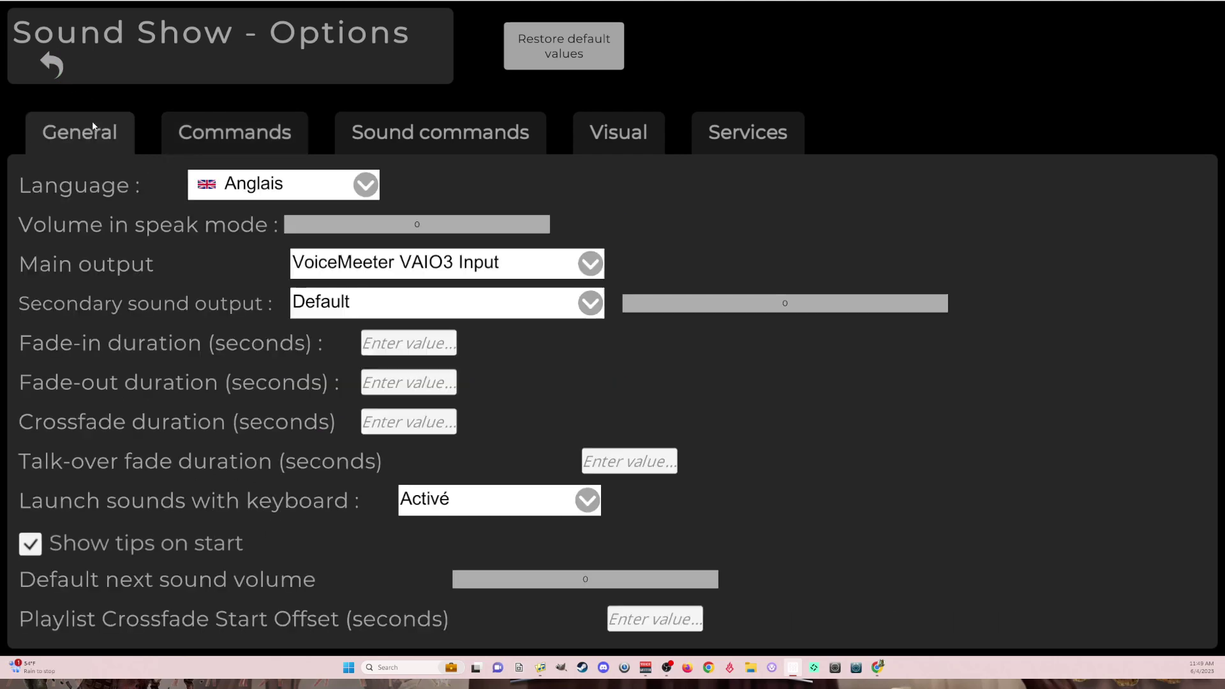
left_click(62, 72)
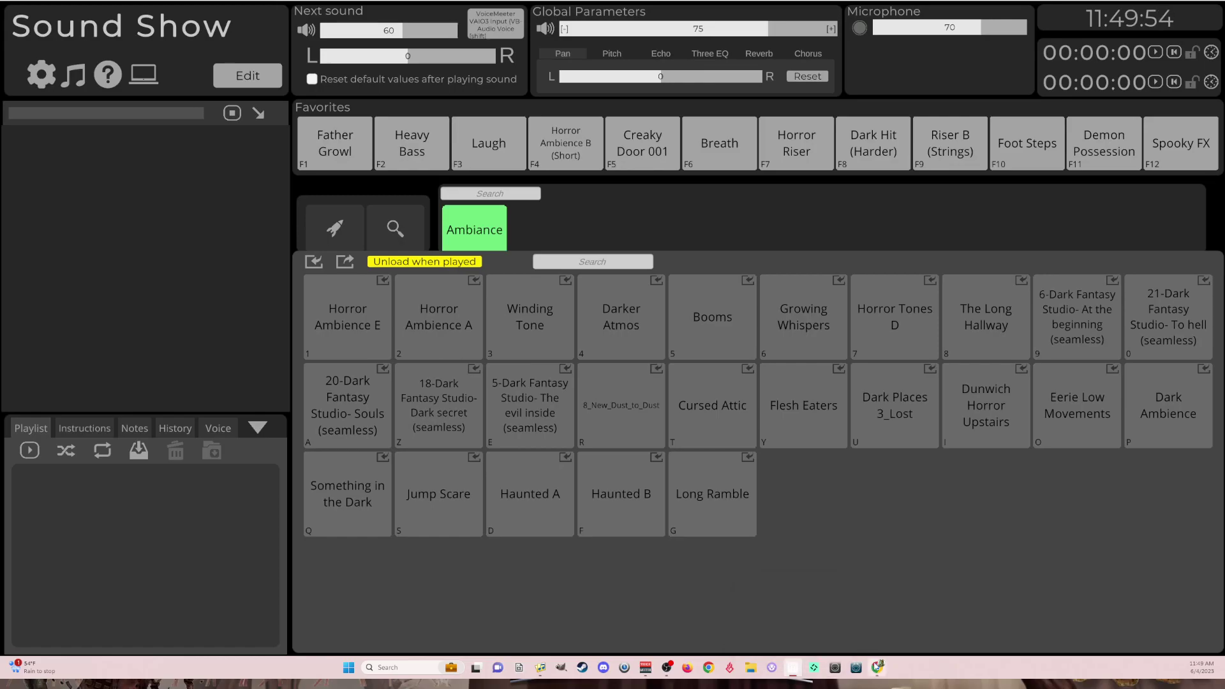
left_click(879, 668)
Step: Cycle through the rtpMIDI, MidiKey2Key and MidiPad 2 pages, ending on rtpMIDI
left_click(185, 2)
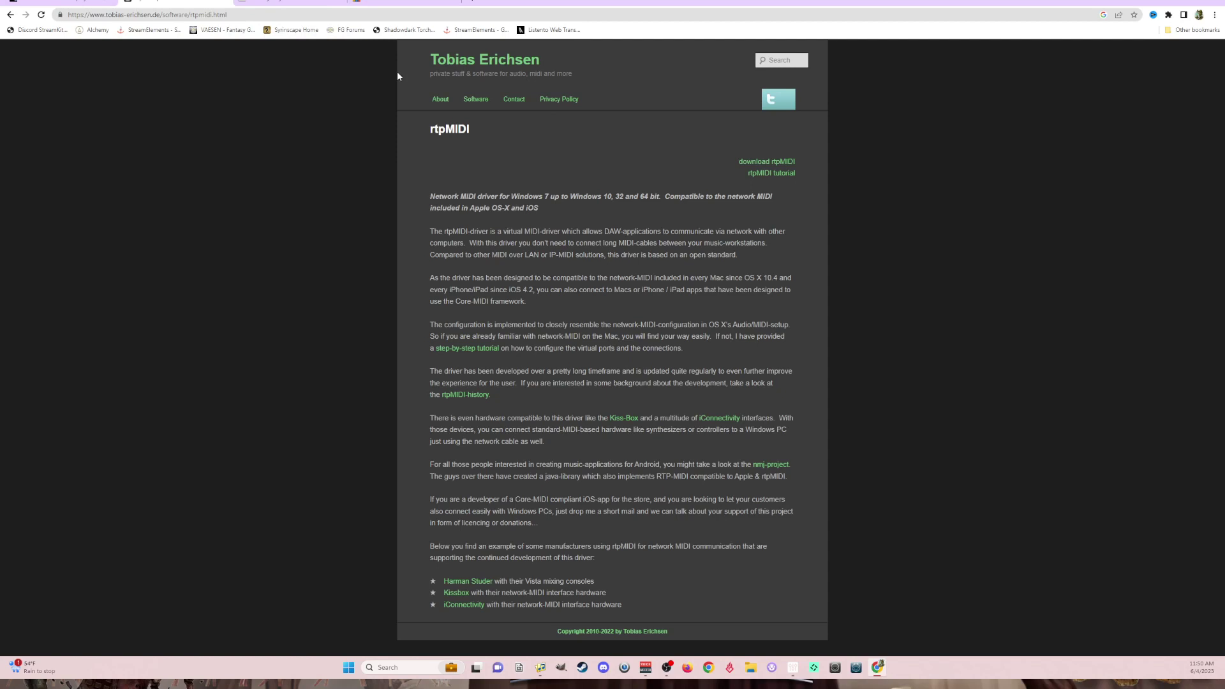
left_click(300, 3)
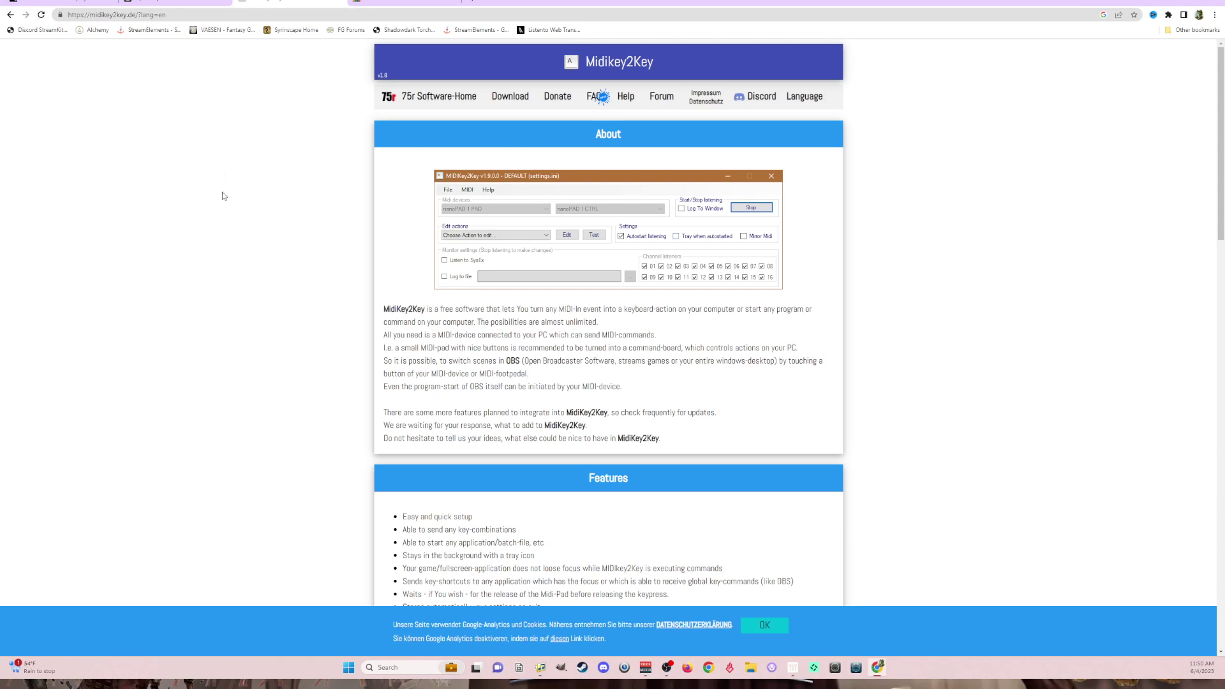
left_click(376, 3)
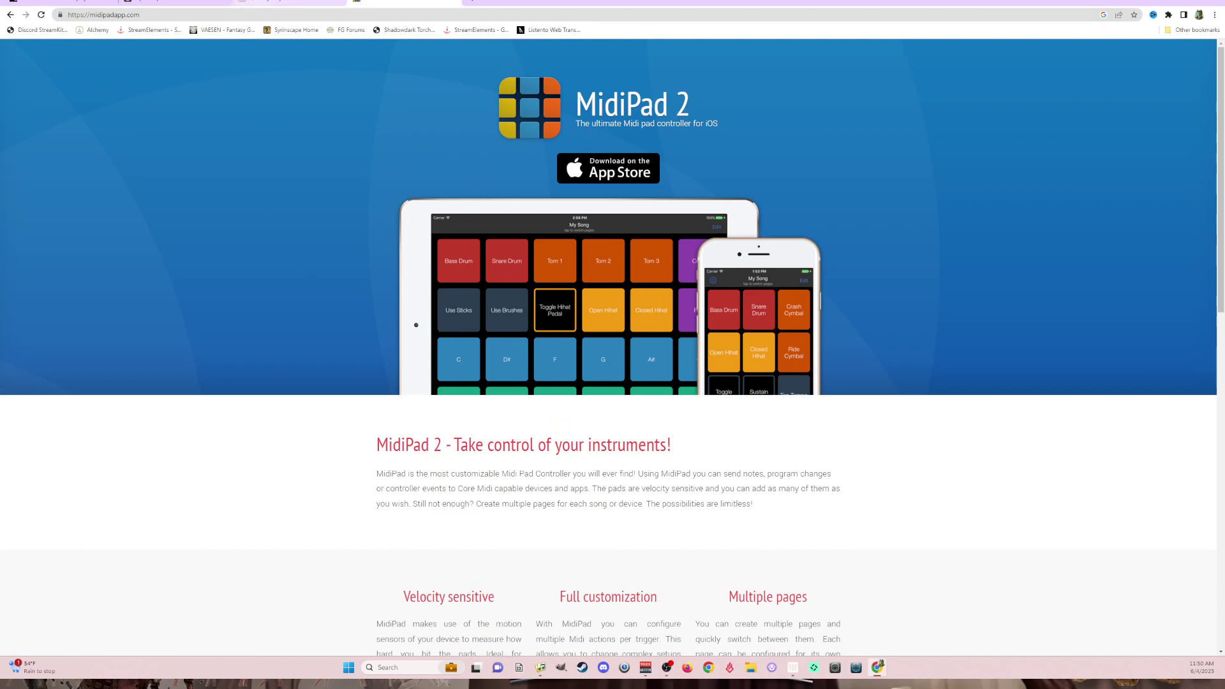
left_click(191, 3)
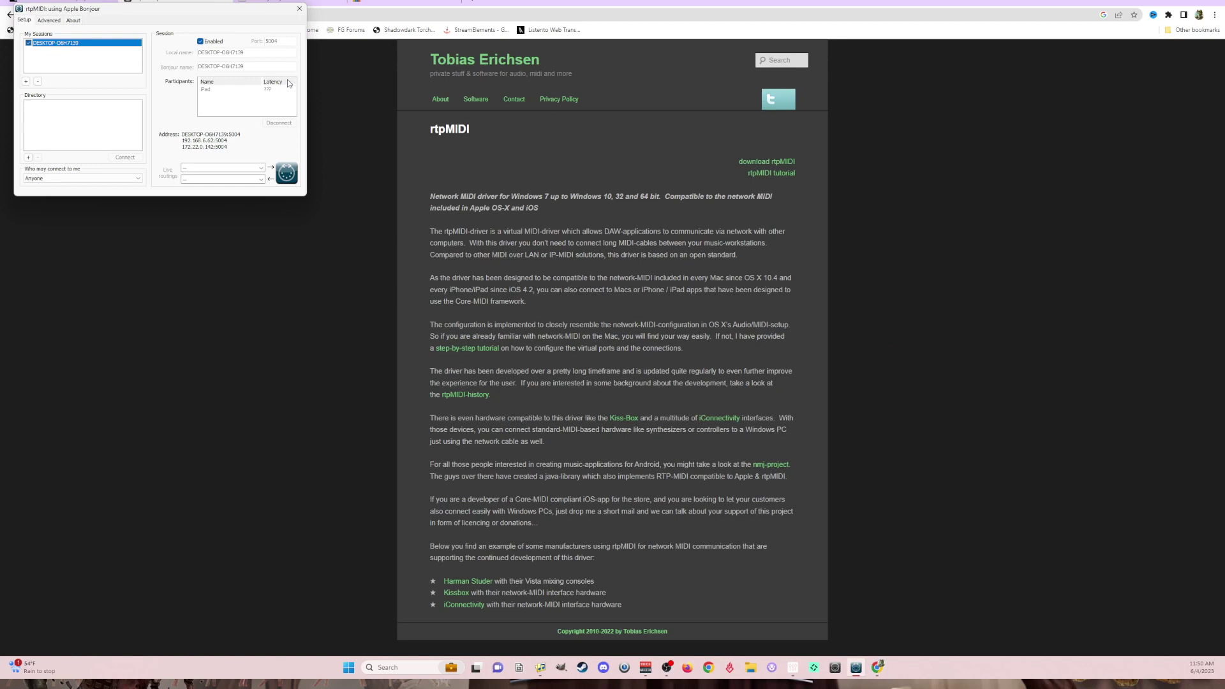
Step: Center the rtpMIDI window, check the iPad in Directory and Participants, then move it aside
left_click_drag(180, 12, 576, 209)
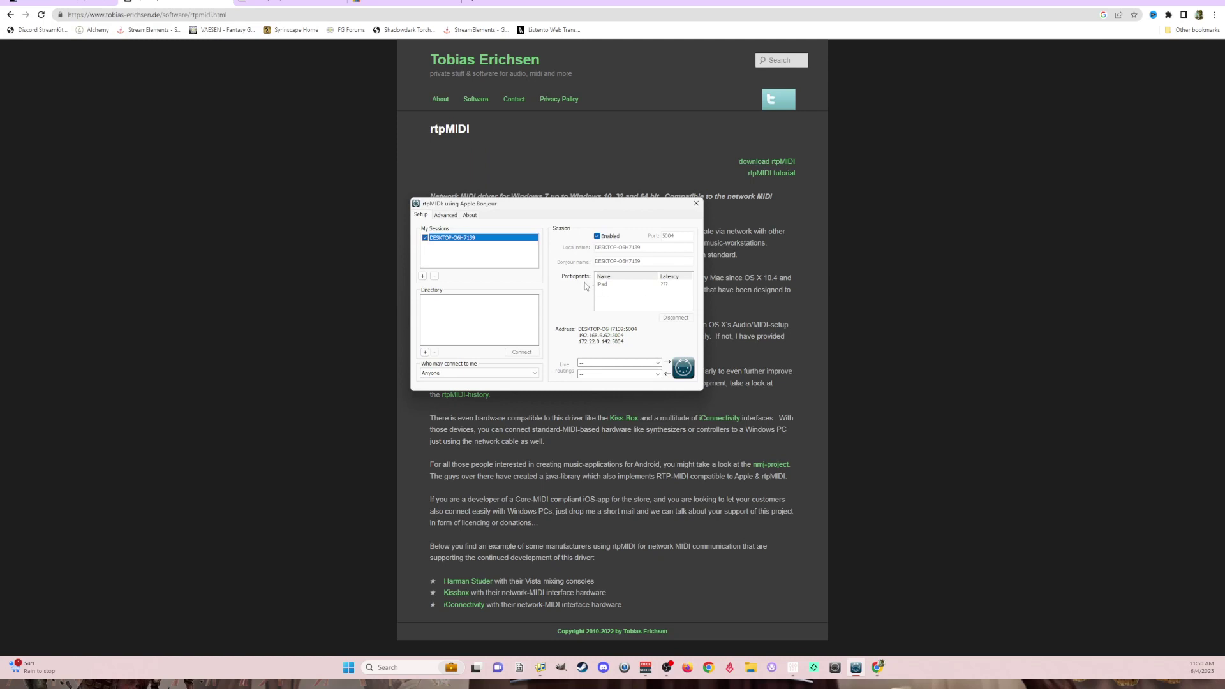
left_click(438, 307)
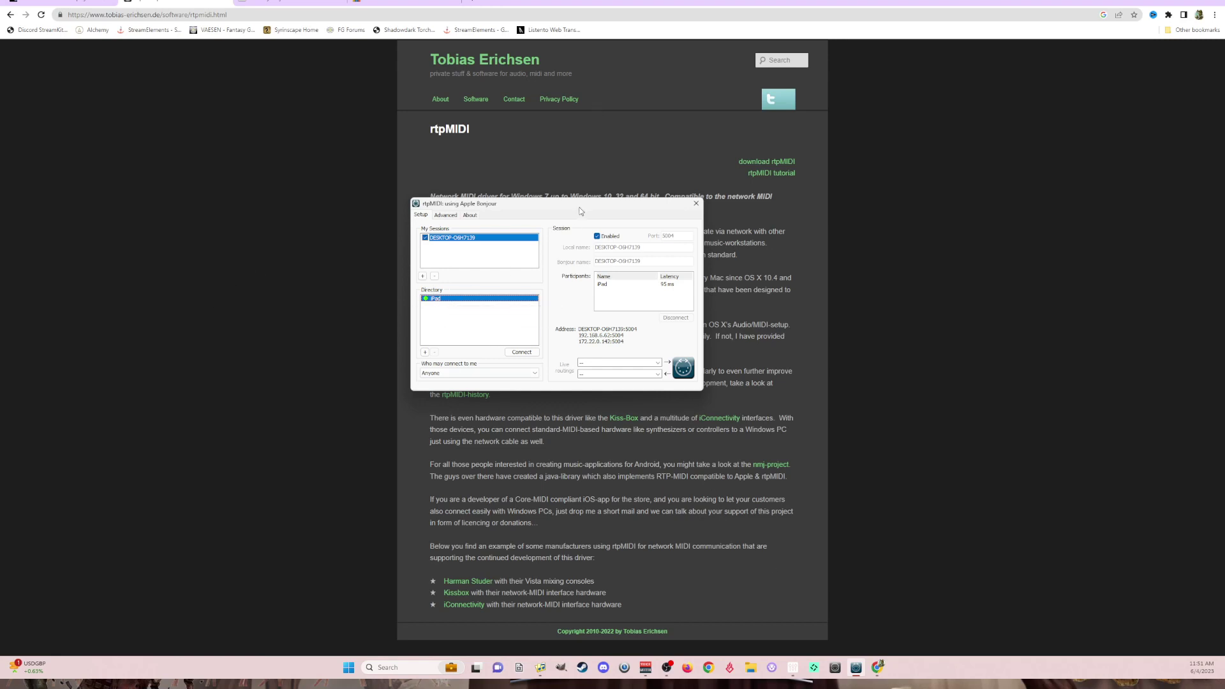
left_click_drag(580, 211, 1224, 390)
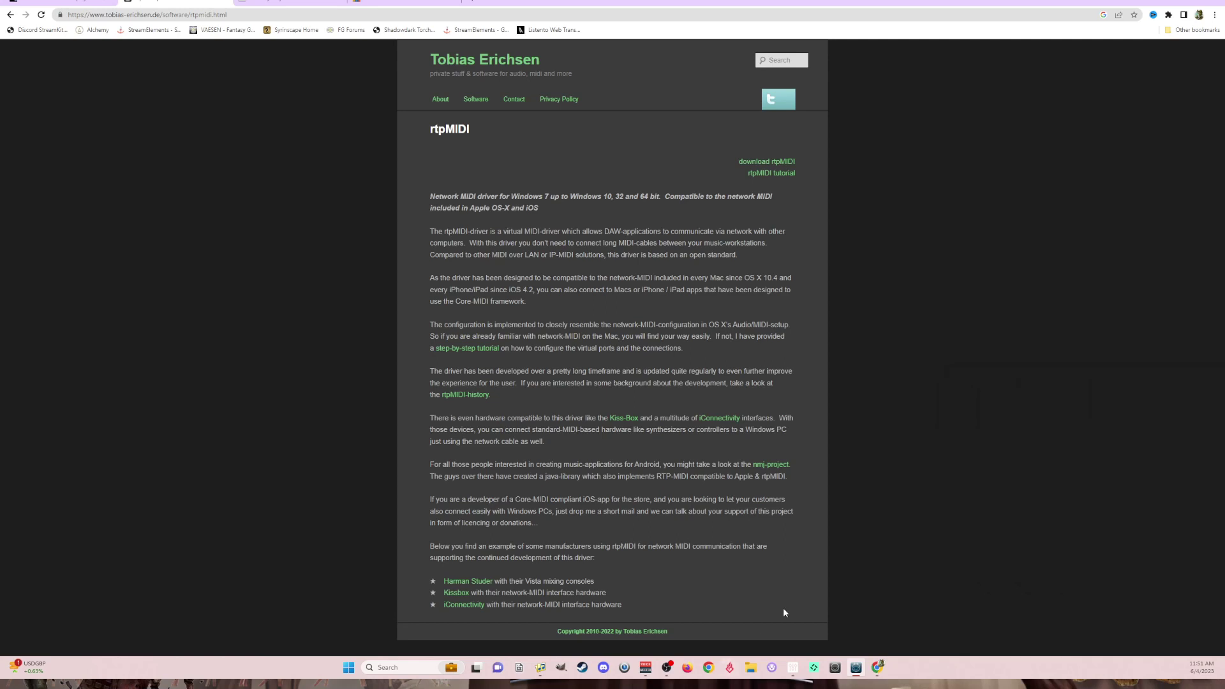
Step: Launch MidiKey2Key from a Windows search for 'midi' and position its window
left_click(387, 665)
type("midi")
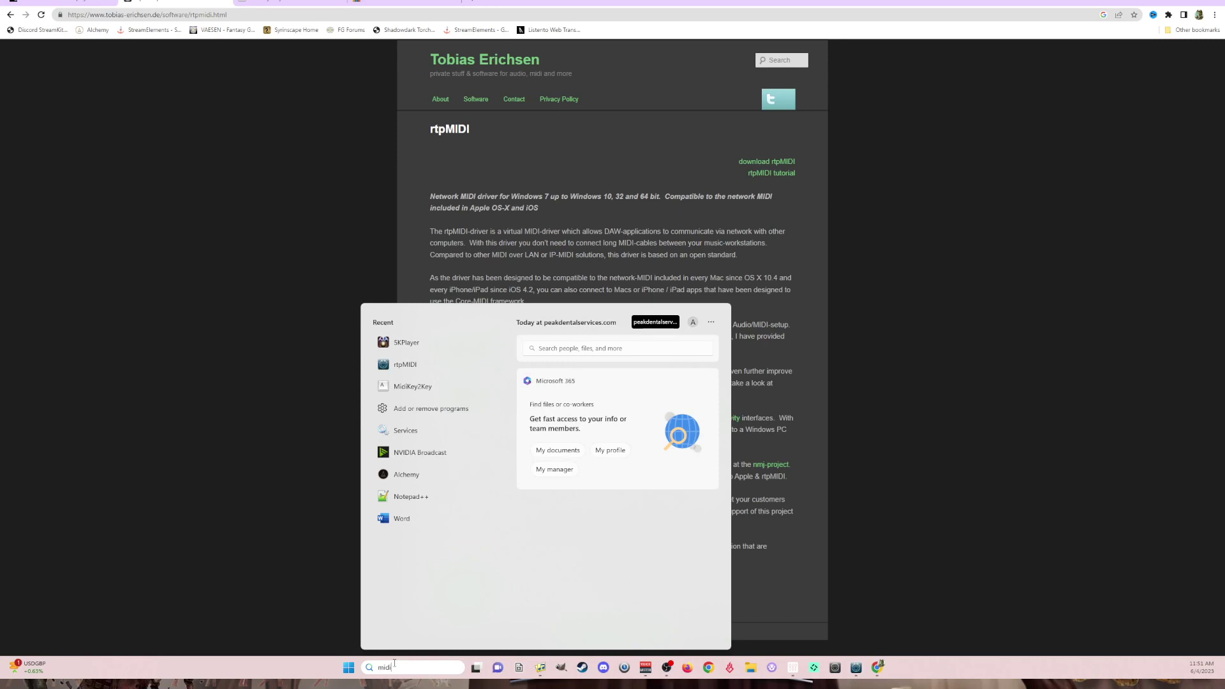
left_click(446, 366)
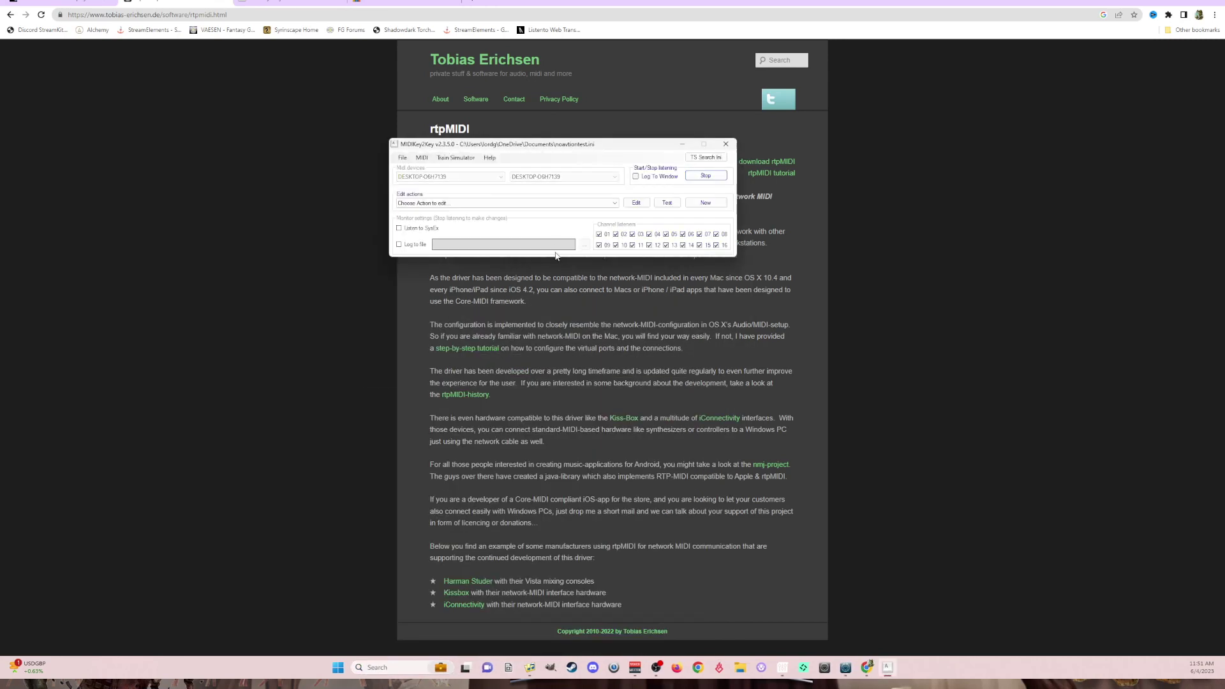
left_click_drag(593, 149, 558, 203)
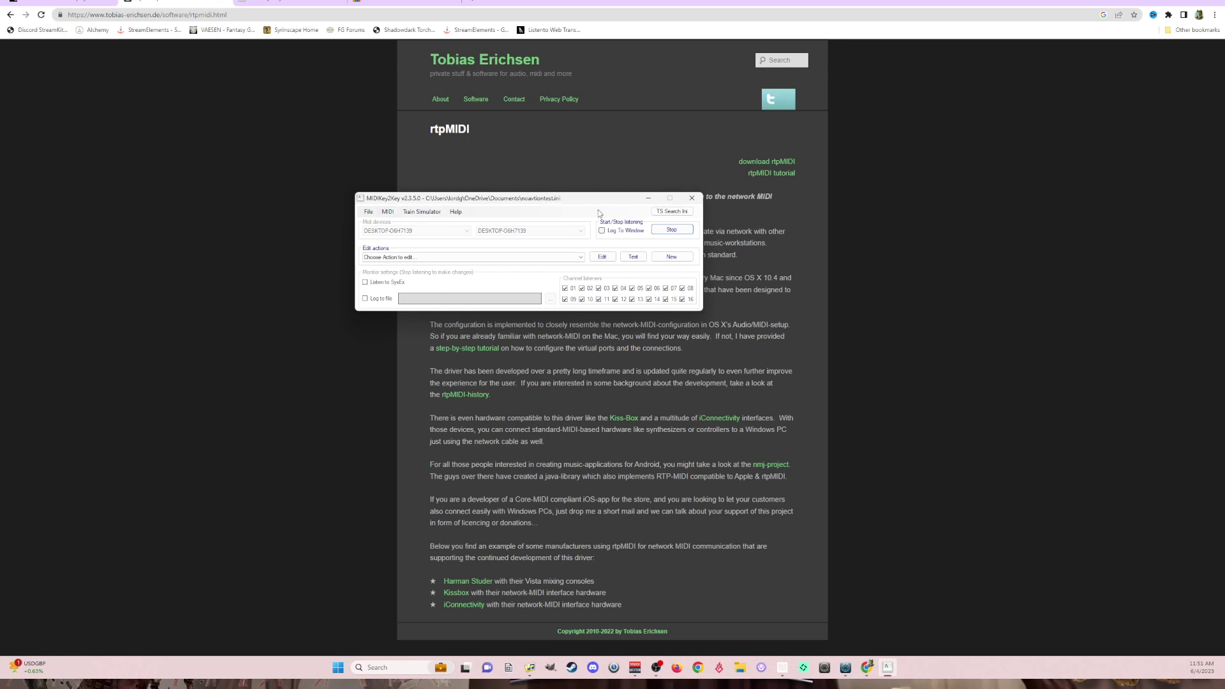
Step: Keep the network session as MIDI input and output, and turn on the incoming MIDI log
left_click(673, 229)
left_click(427, 231)
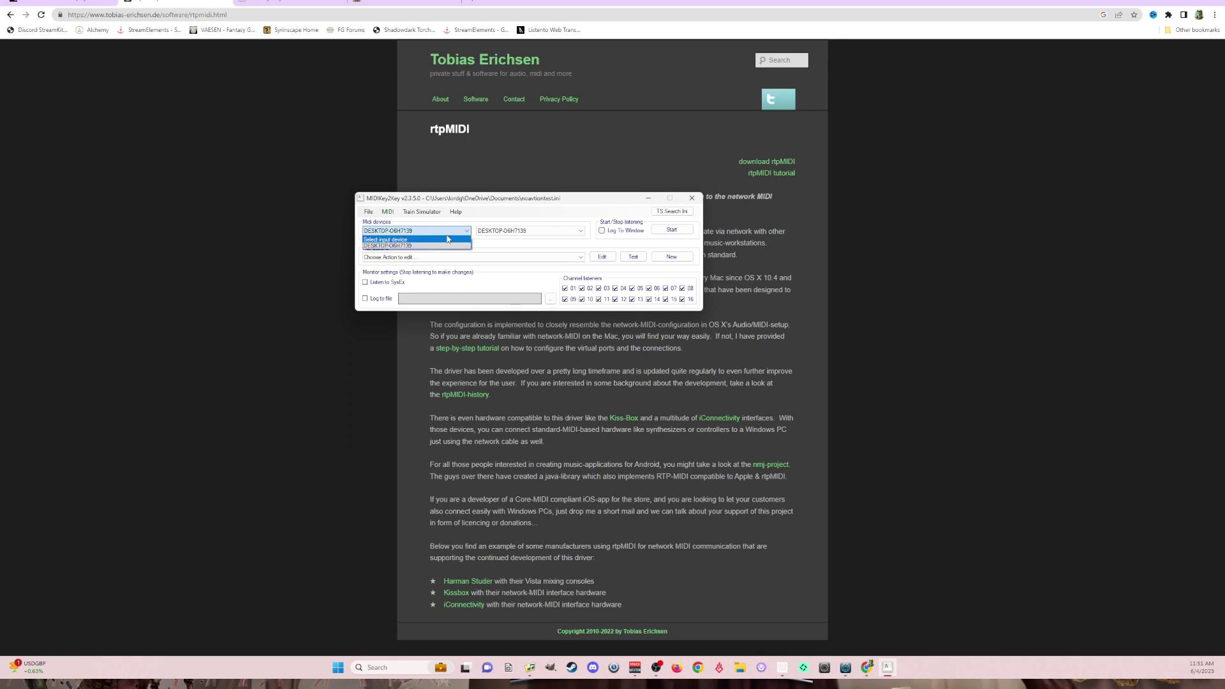
left_click(541, 232)
left_click(542, 232)
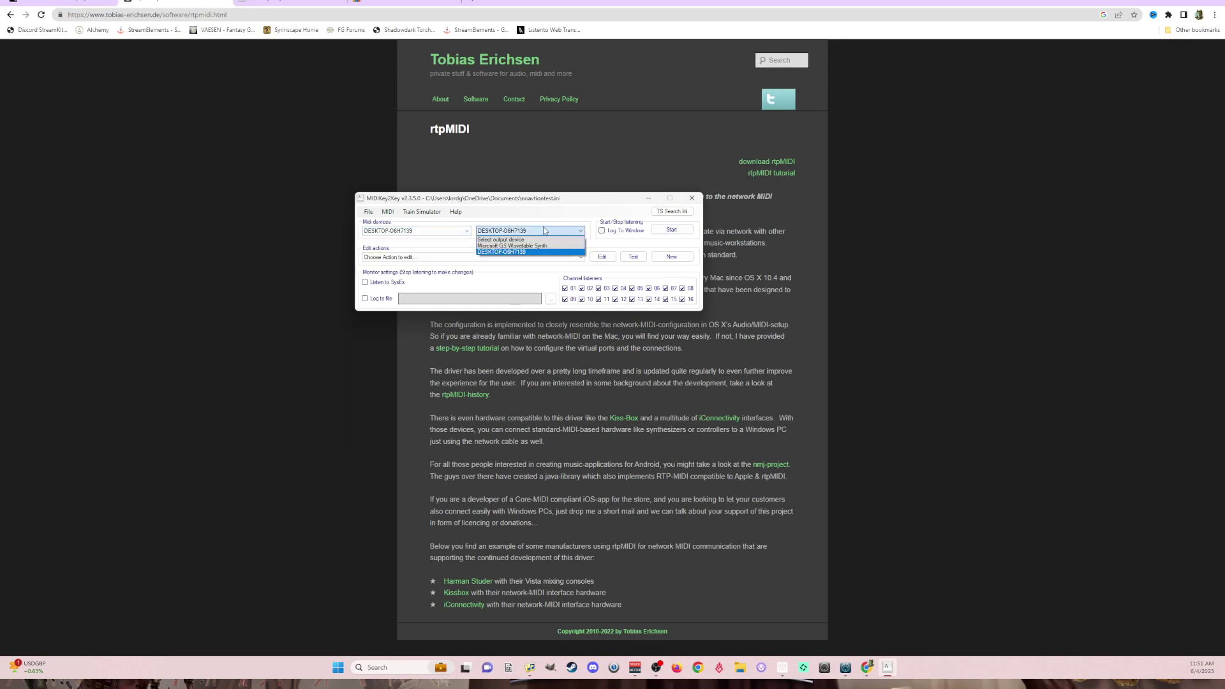
left_click(544, 231)
left_click(466, 231)
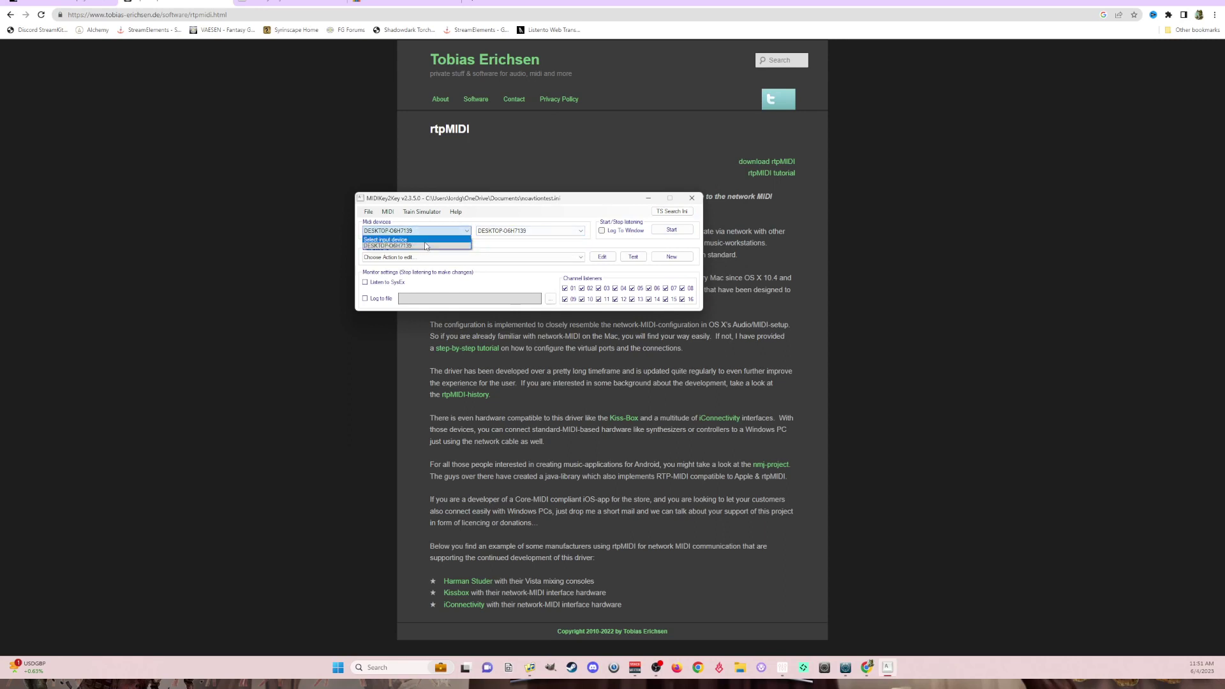
left_click(484, 218)
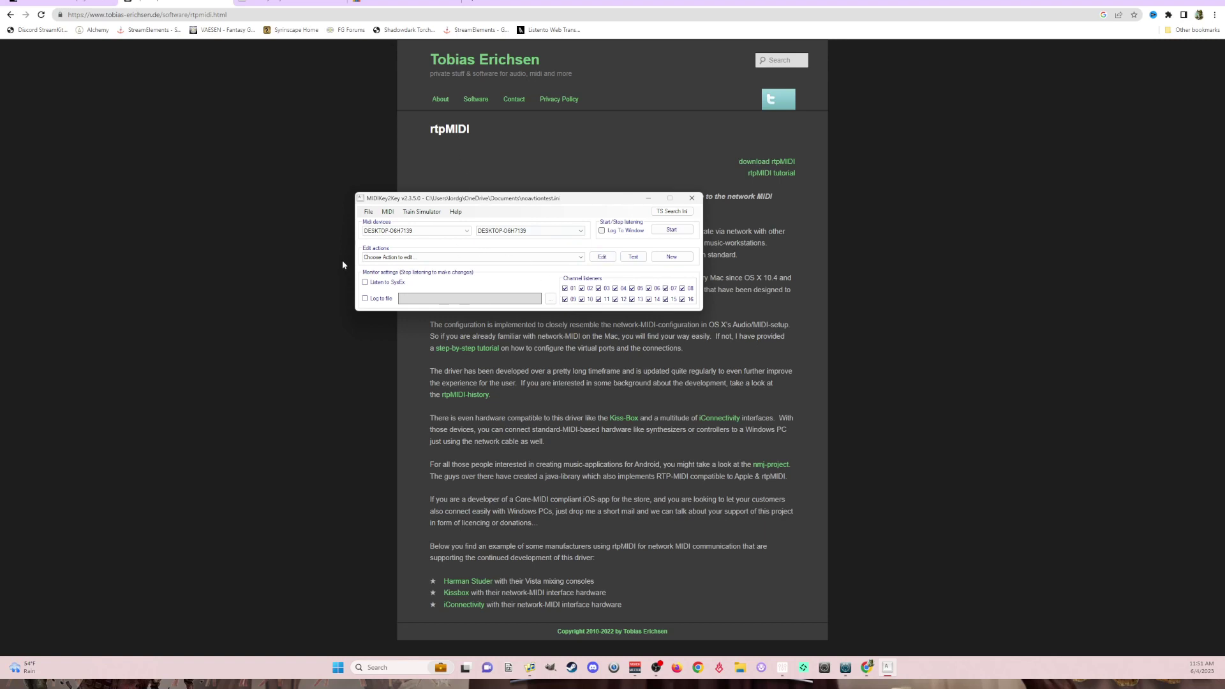
left_click(603, 230)
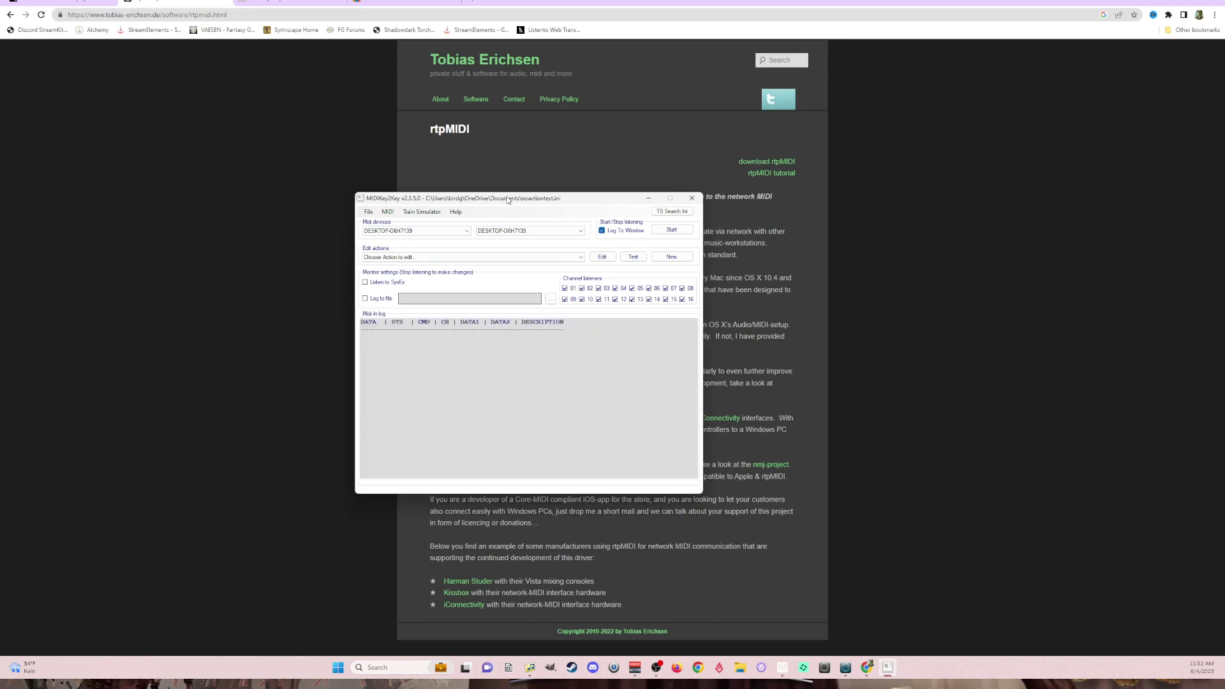
Step: Start MIDIKey2Key listening for incoming MIDI, then switch to the MidiPad website
left_click_drag(508, 200, 395, 187)
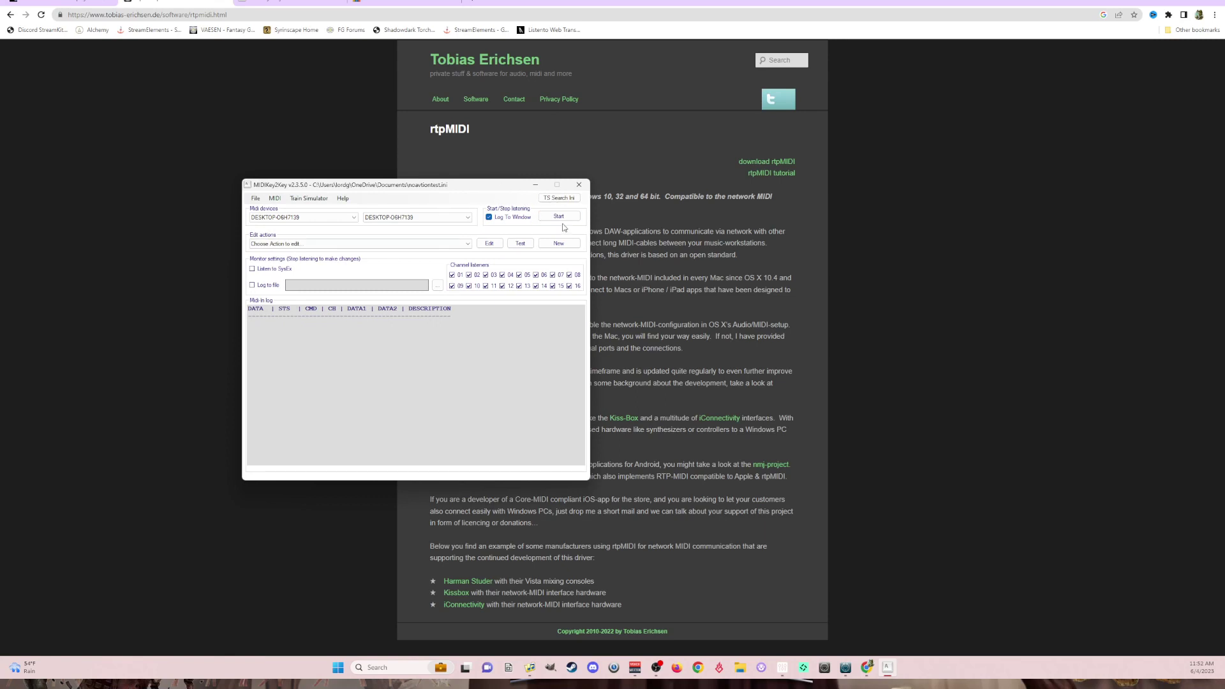
left_click_drag(439, 187, 476, 193)
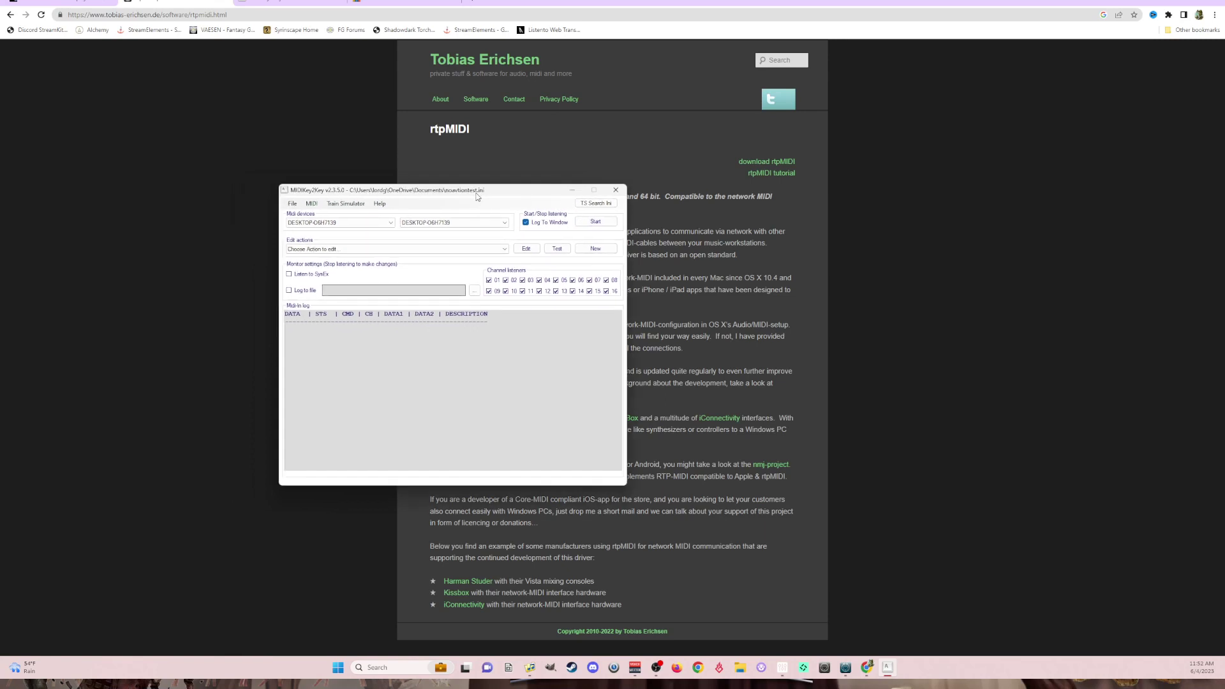
left_click(583, 224)
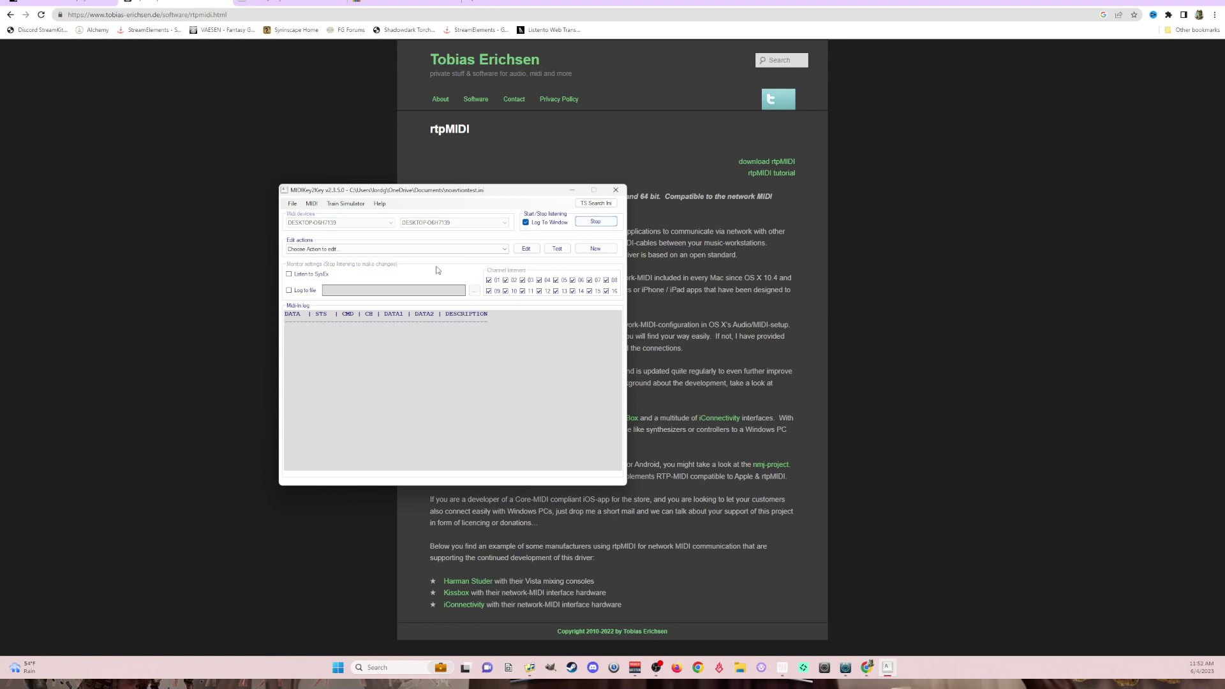
left_click(390, 2)
Step: Open the MidiPad screenshots enlarged and advance to the Pad Editor image (2 of 8)
scroll(578, 452, "down", 8)
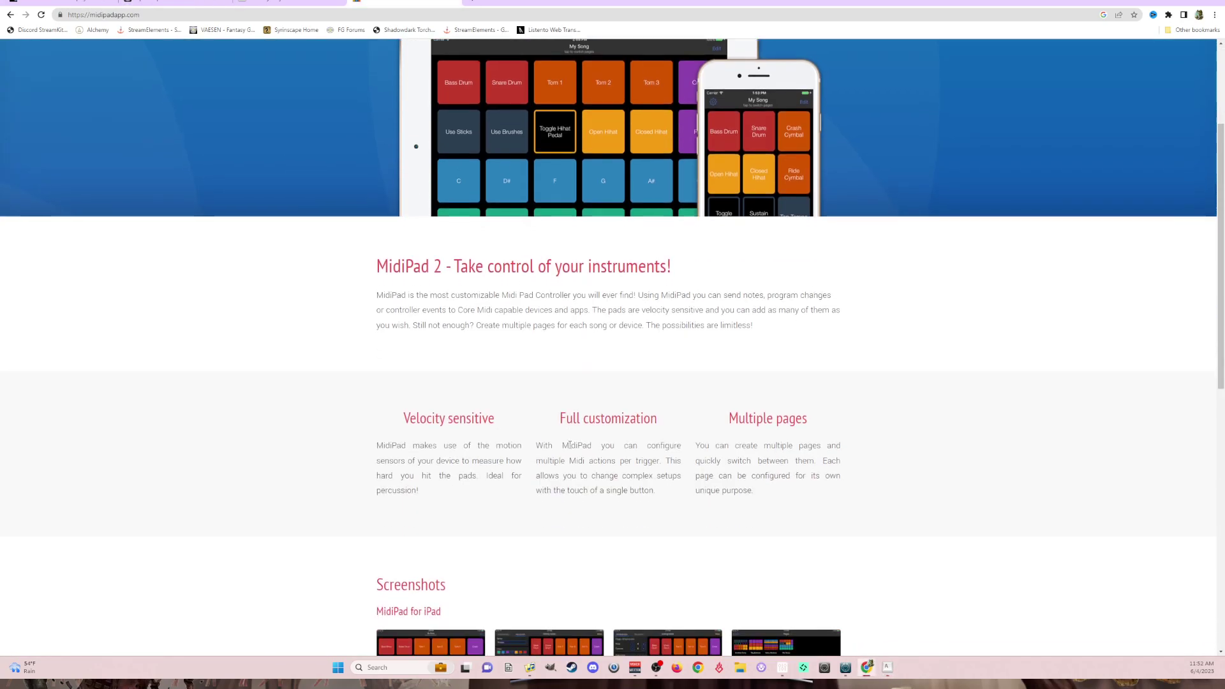
left_click(432, 322)
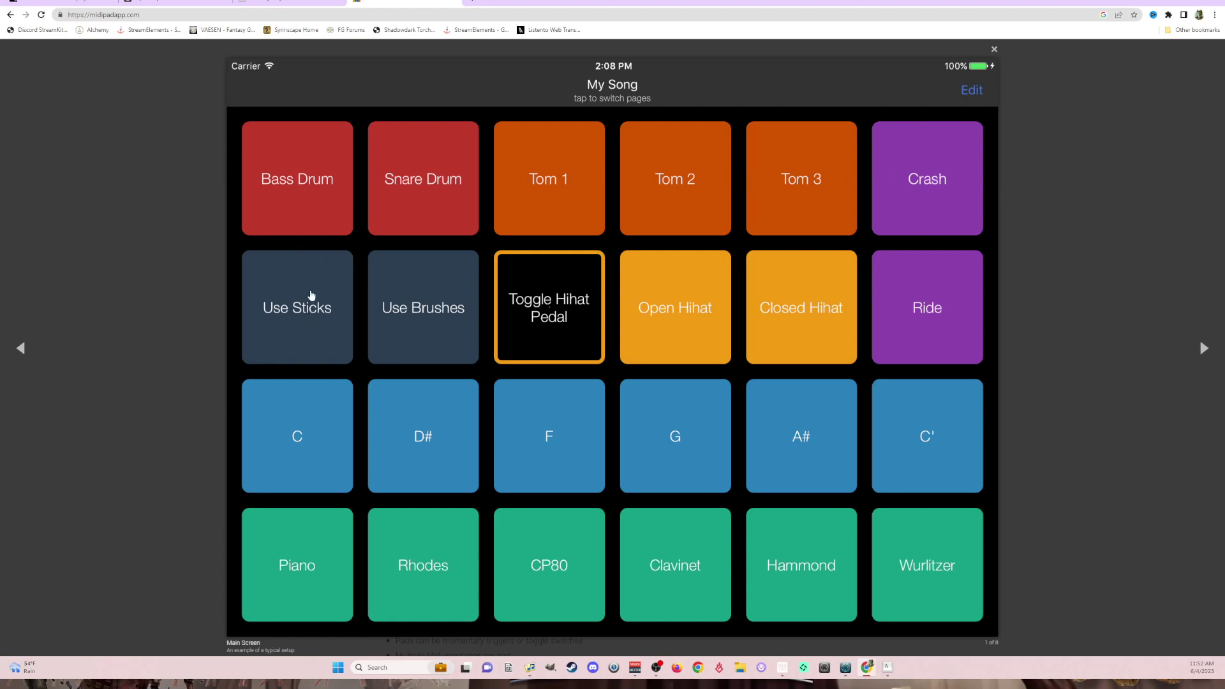
left_click(1206, 348)
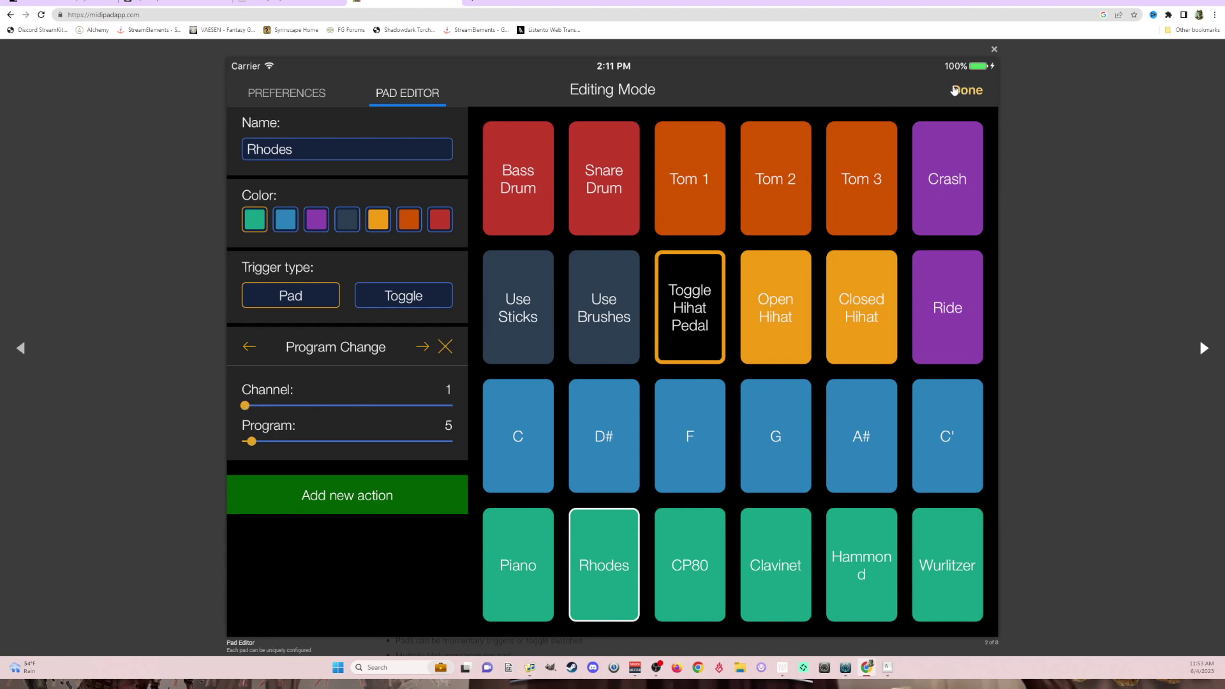
Step: View the Page Settings and Page Switcher screenshots, then go to the MidiKey2Key website
left_click(1203, 350)
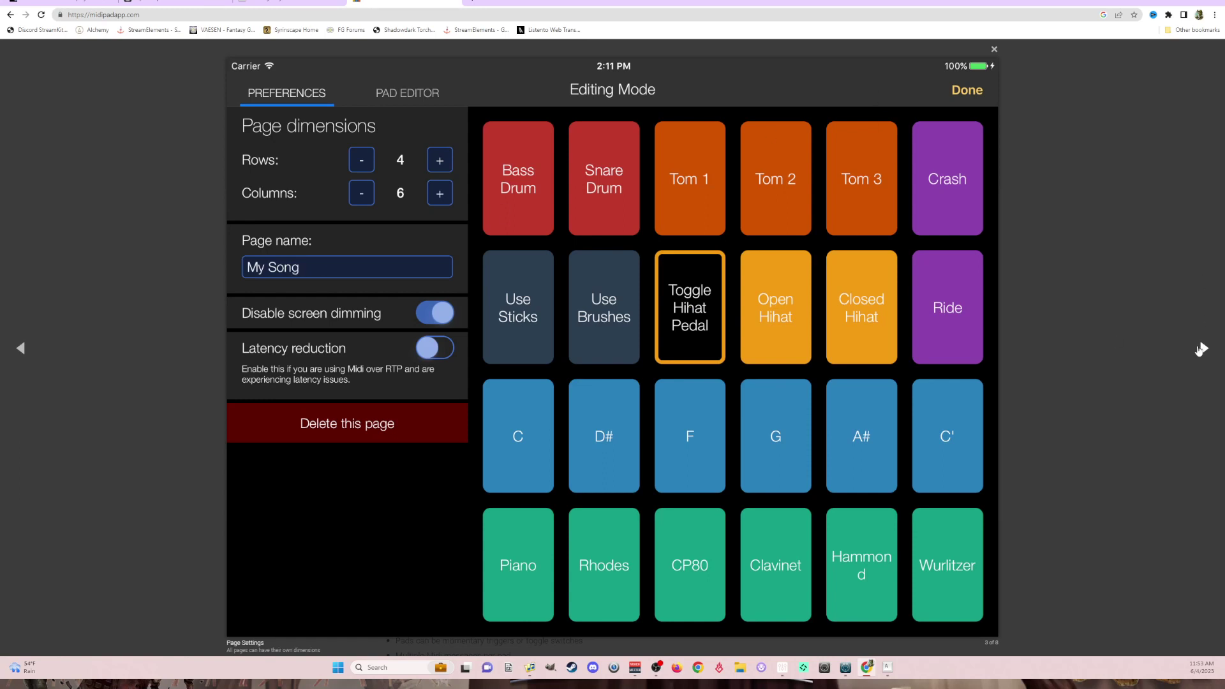
key("Right")
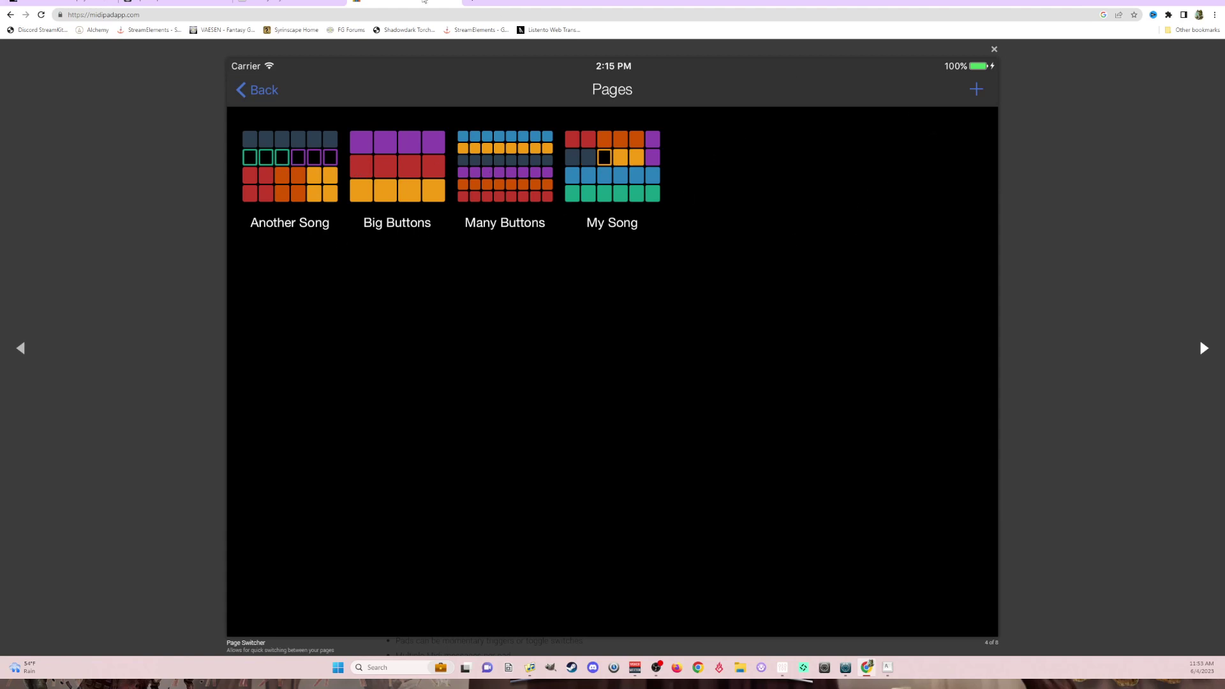
left_click(282, 1)
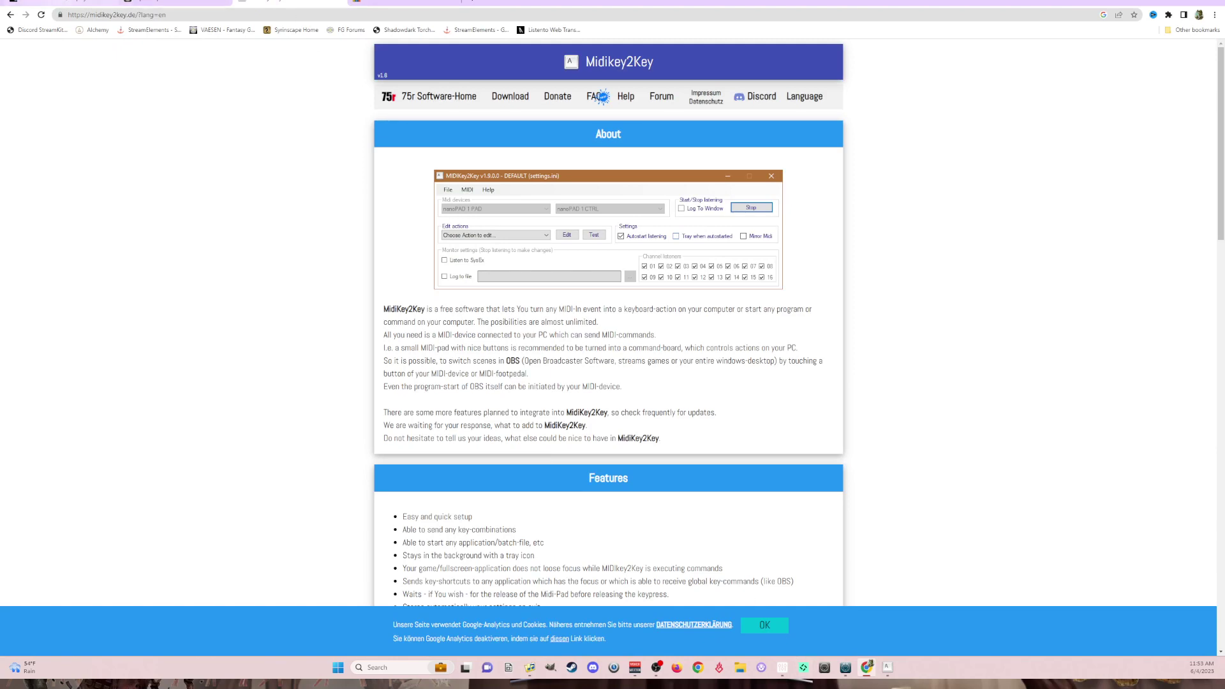
Step: Place MIDIKey2Key over Sound Show and trigger Father Growl with a C5 pad press
left_click(60, 2)
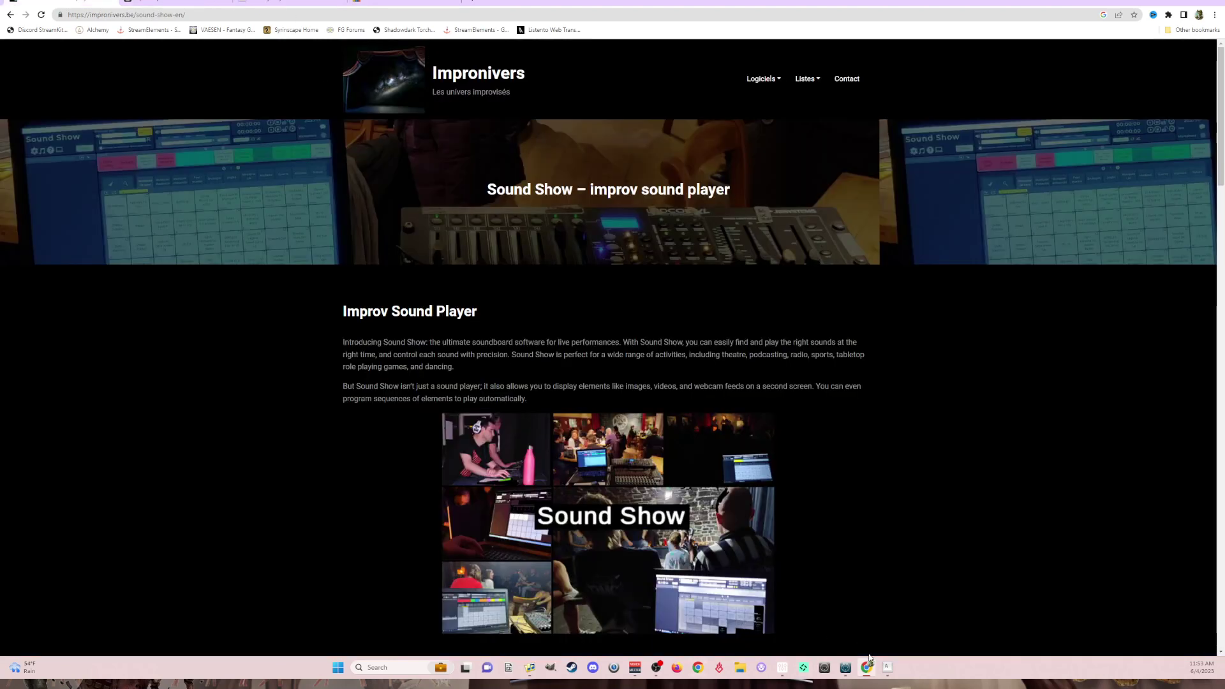
left_click(889, 667)
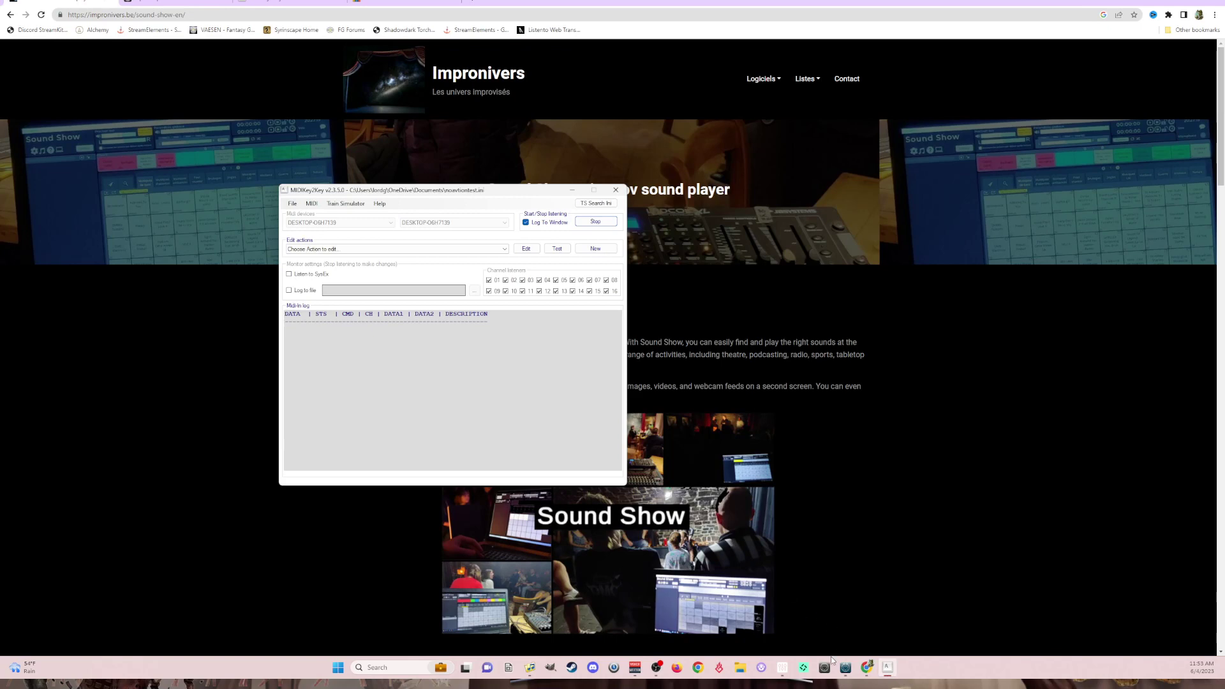
left_click(845, 667)
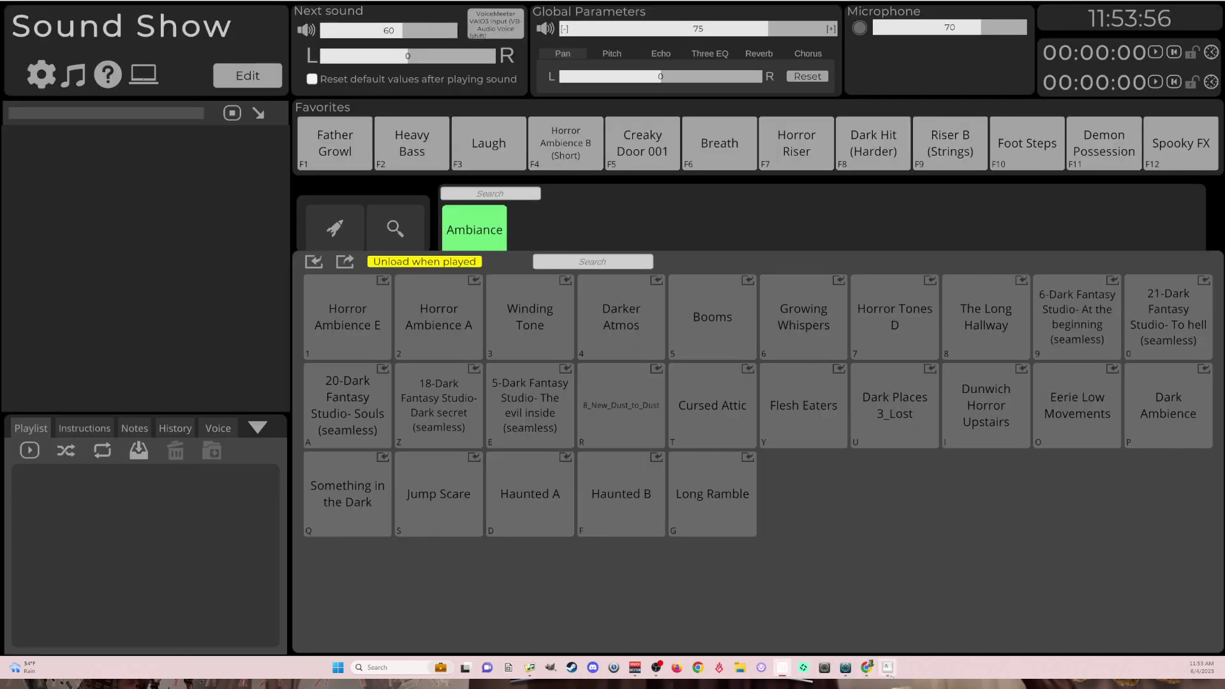
left_click(887, 667)
left_click_drag(444, 191, 587, 206)
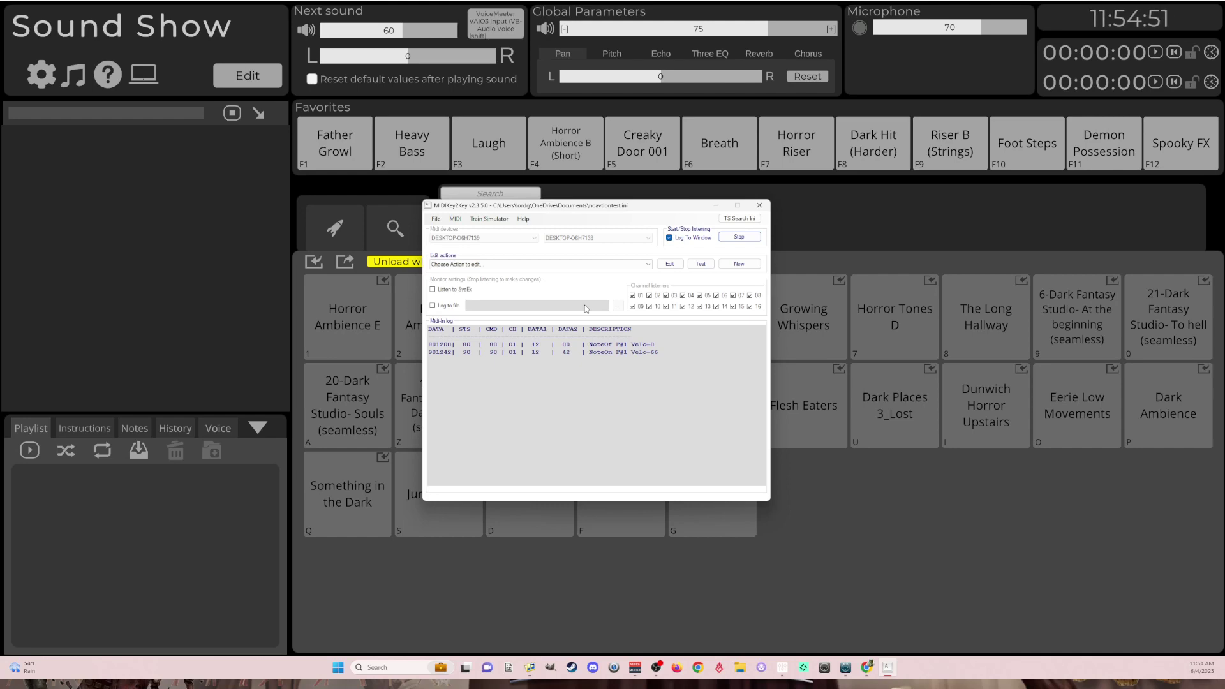
key("F1")
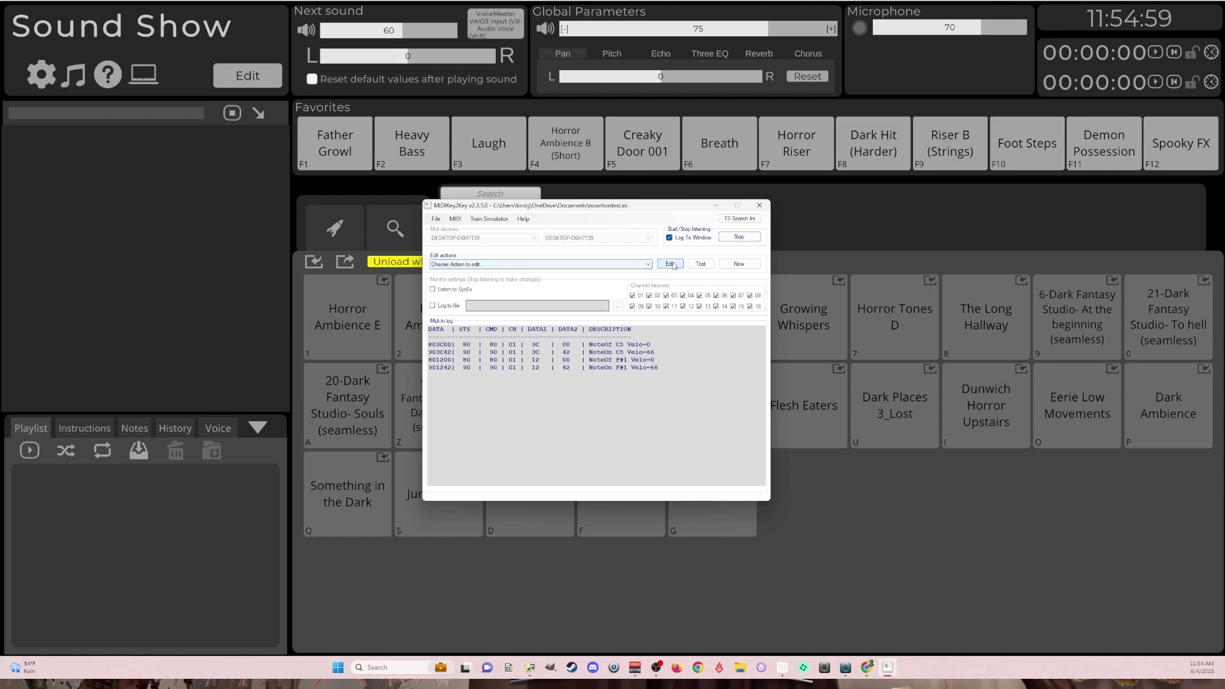
left_click(649, 265)
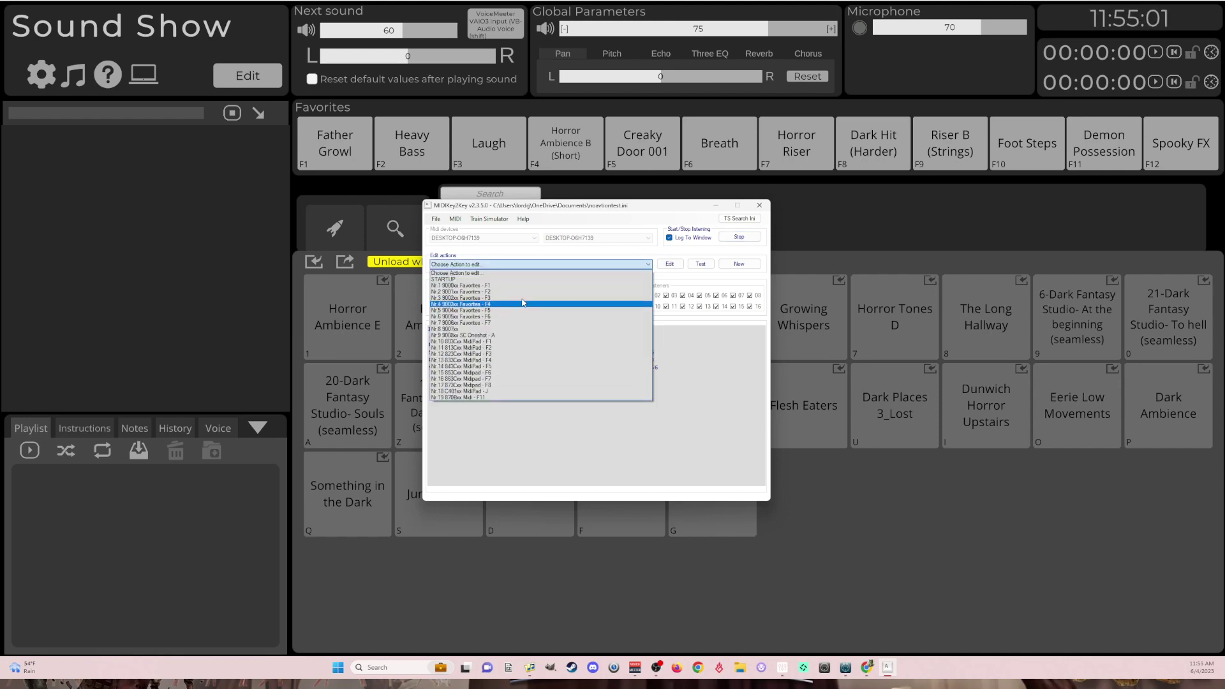
left_click(456, 342)
left_click(670, 265)
left_click(669, 265)
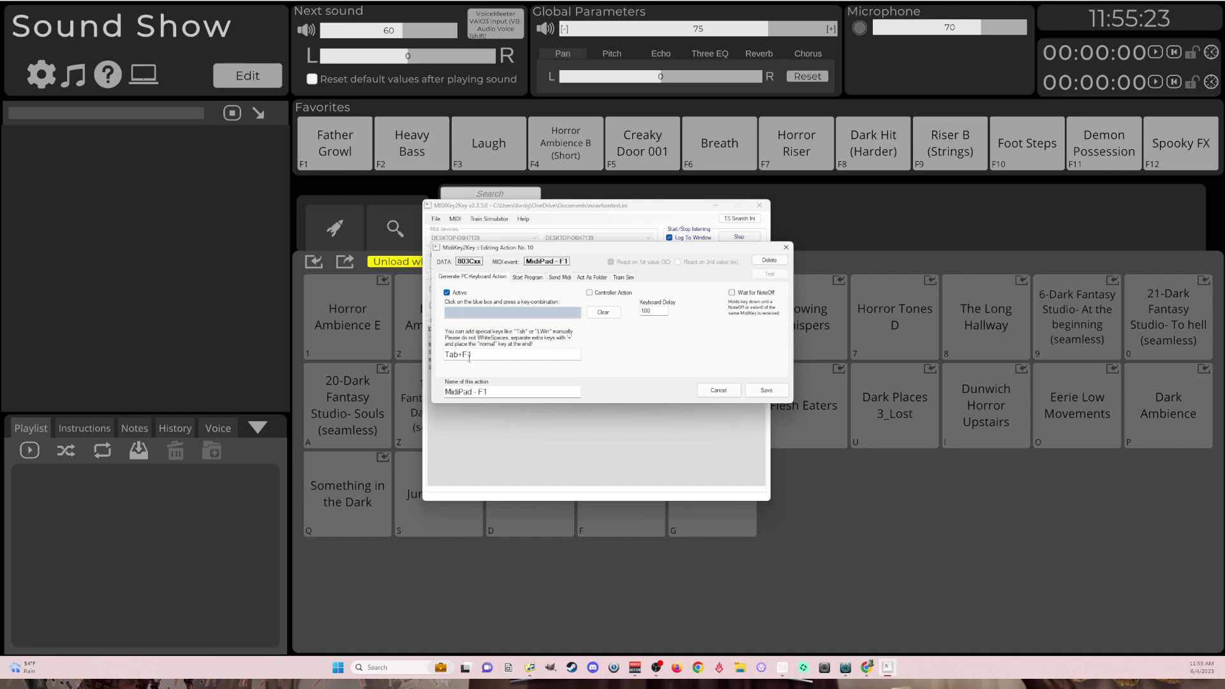
left_click_drag(482, 354, 390, 351)
left_click(453, 356)
Step: Discard the action edit, then play Father Growl repeatedly from the pad while checking Voicemeeter Potato
left_click(786, 247)
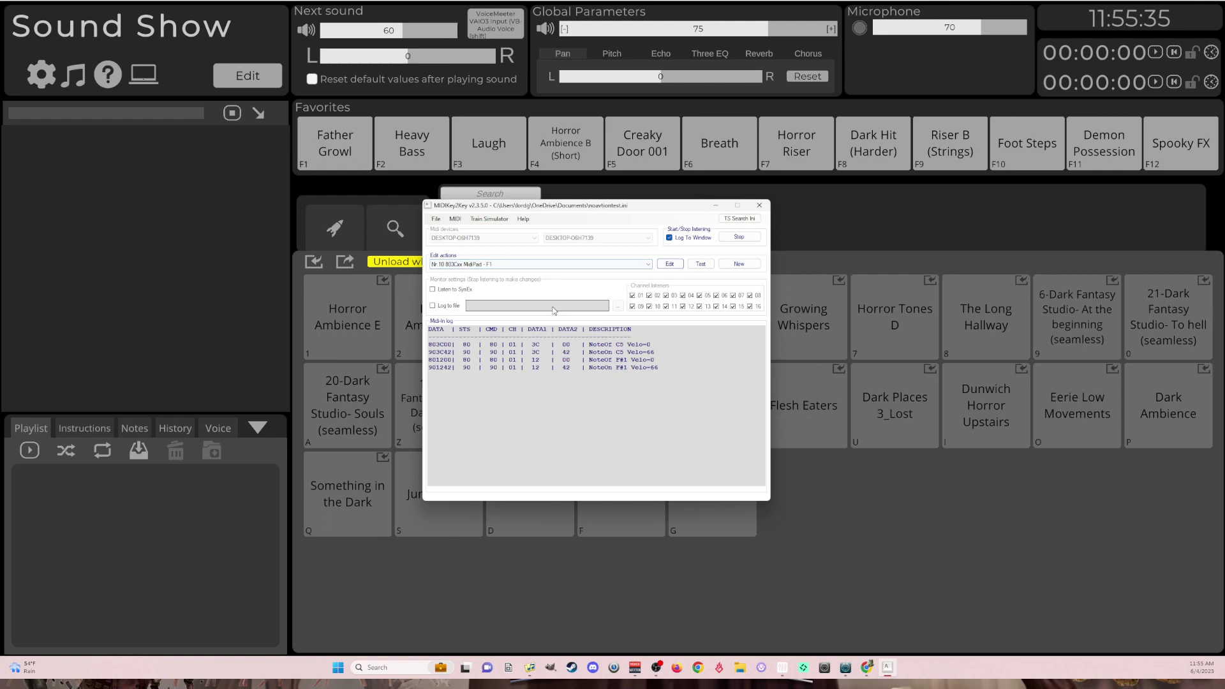
key("F1")
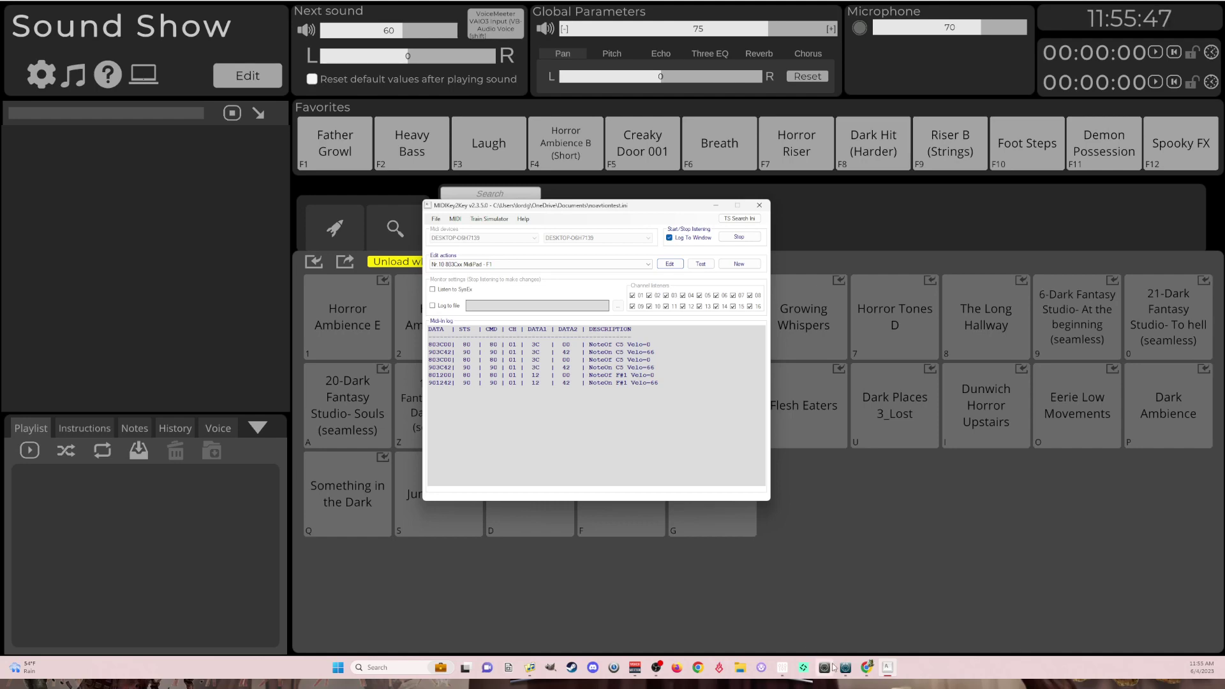
left_click(614, 667)
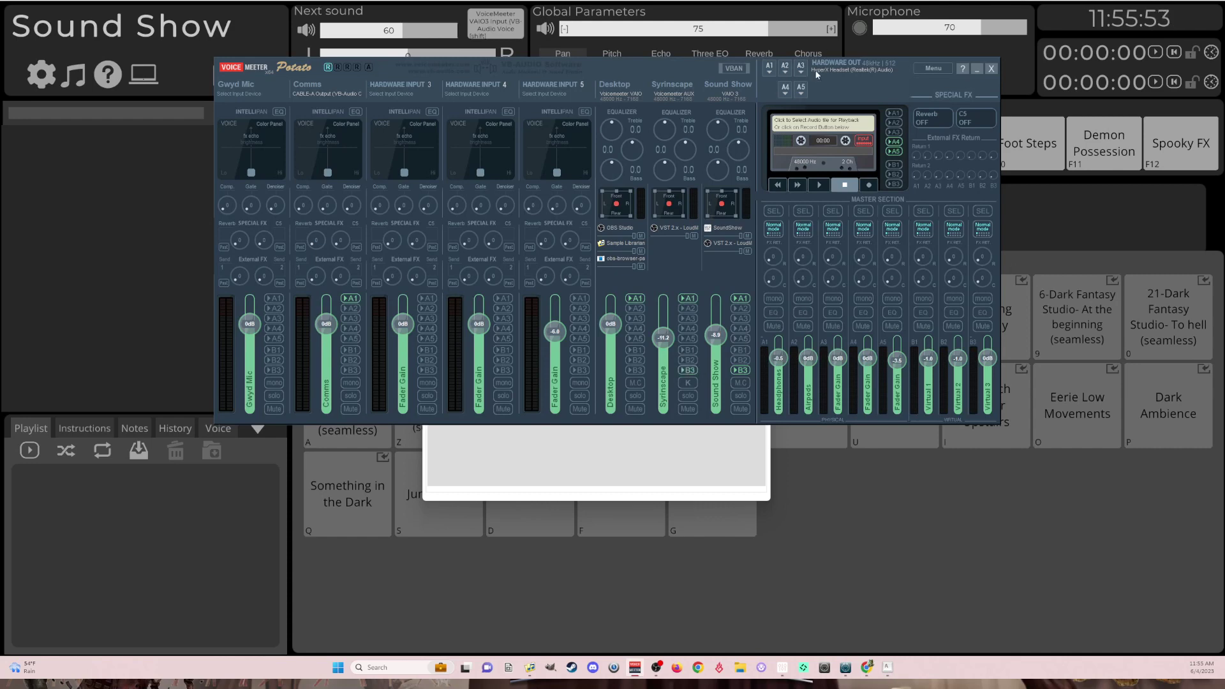
key("F1")
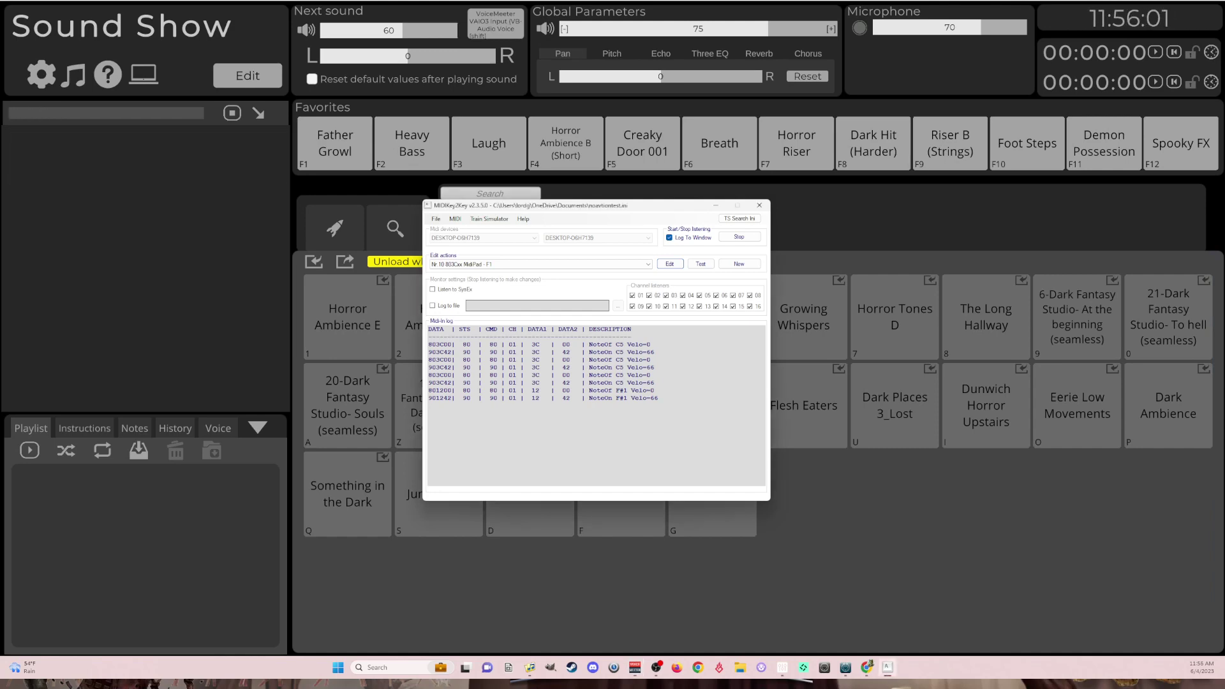
key("F1")
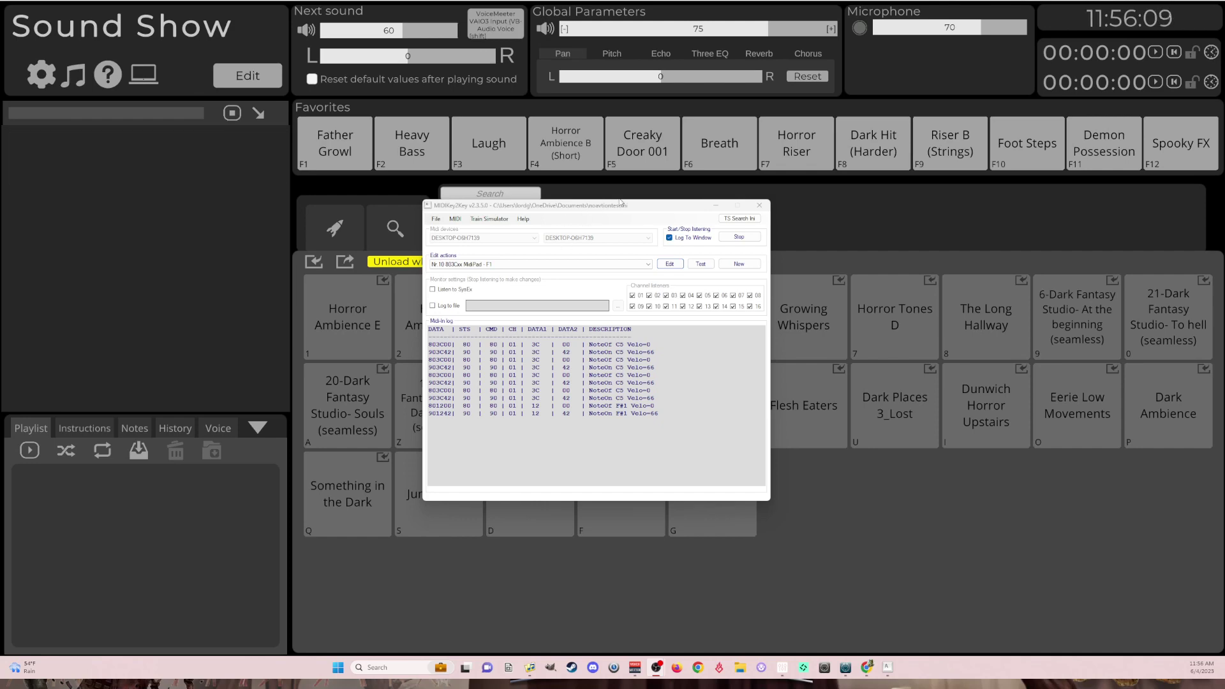
Step: Review the saved MidiPad actions list in MIDIKey2Key and close it unchanged
left_click(636, 264)
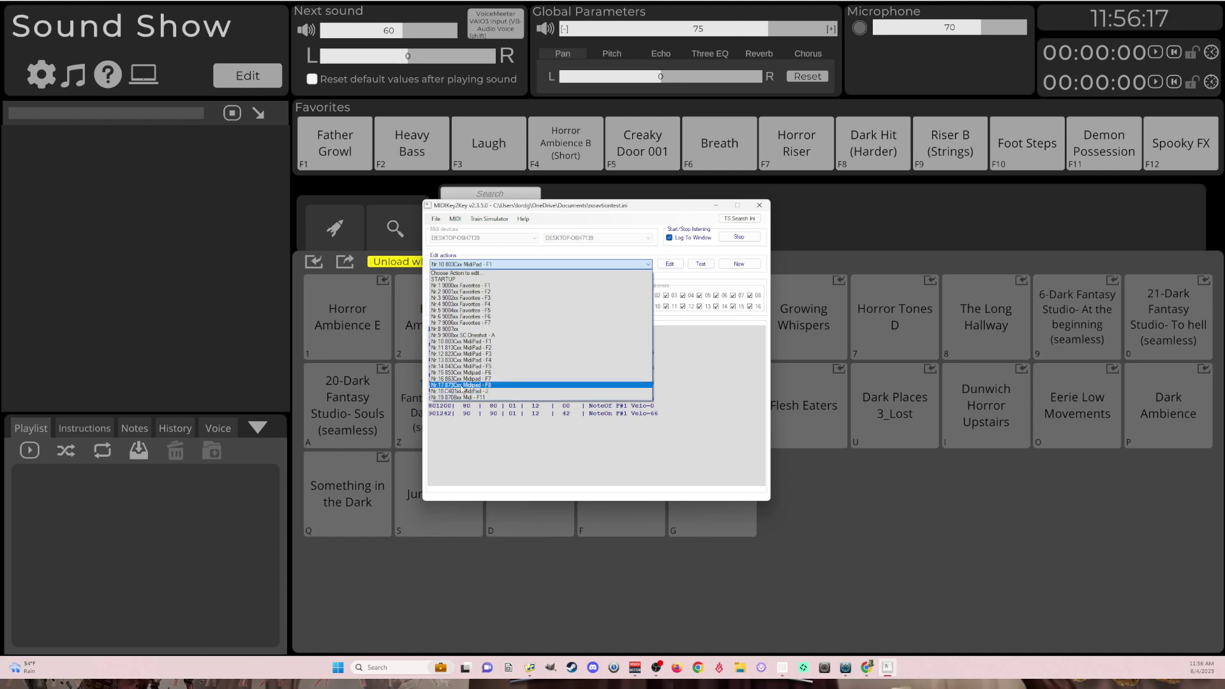
left_click(632, 255)
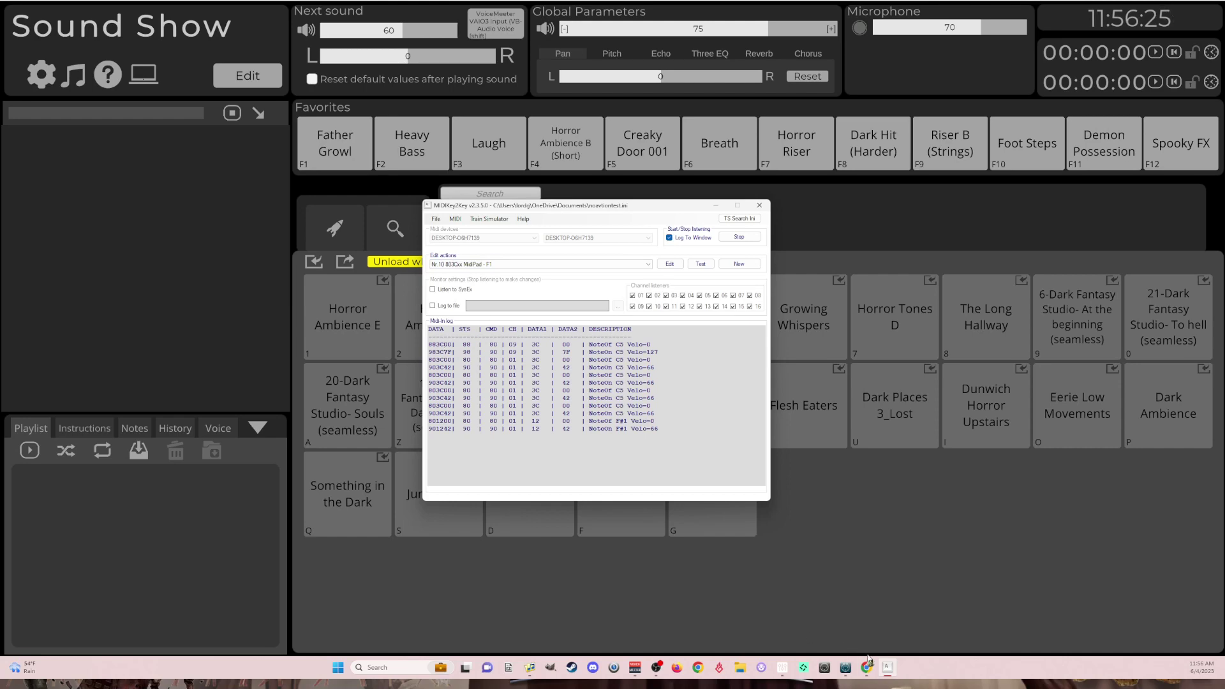
Step: Return to the MidiPad website's Features and view the enlarged Pad Editor screenshot
left_click(867, 667)
left_click(435, 6)
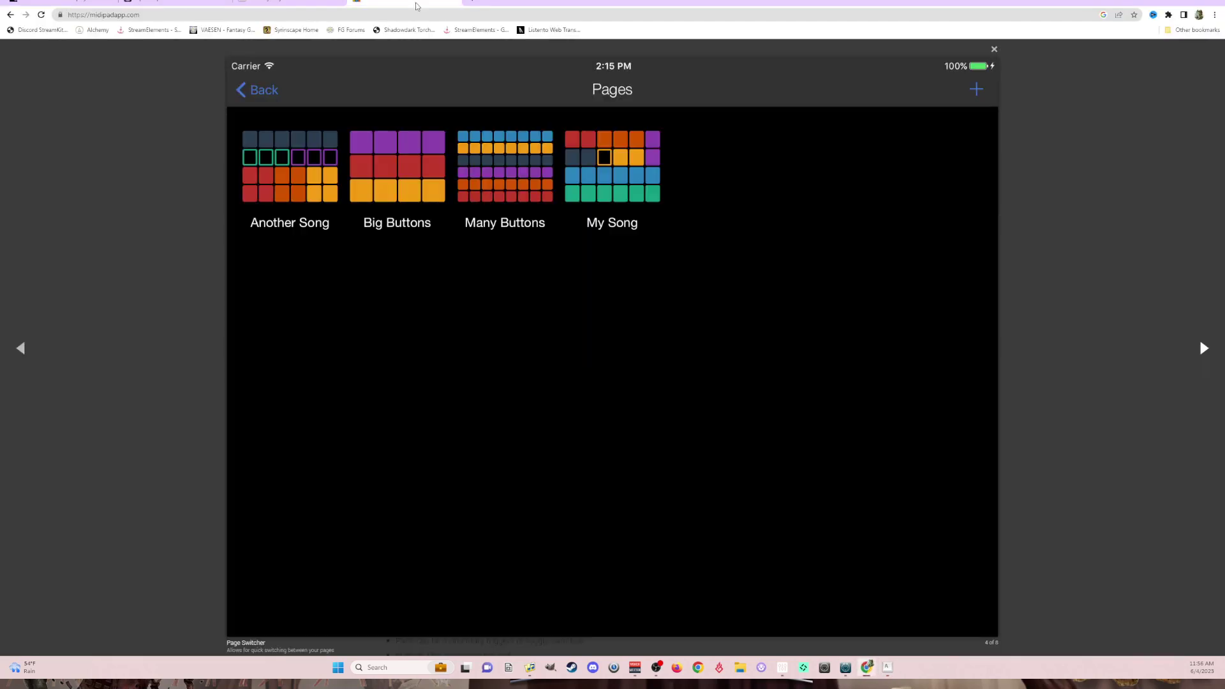
left_click(247, 91)
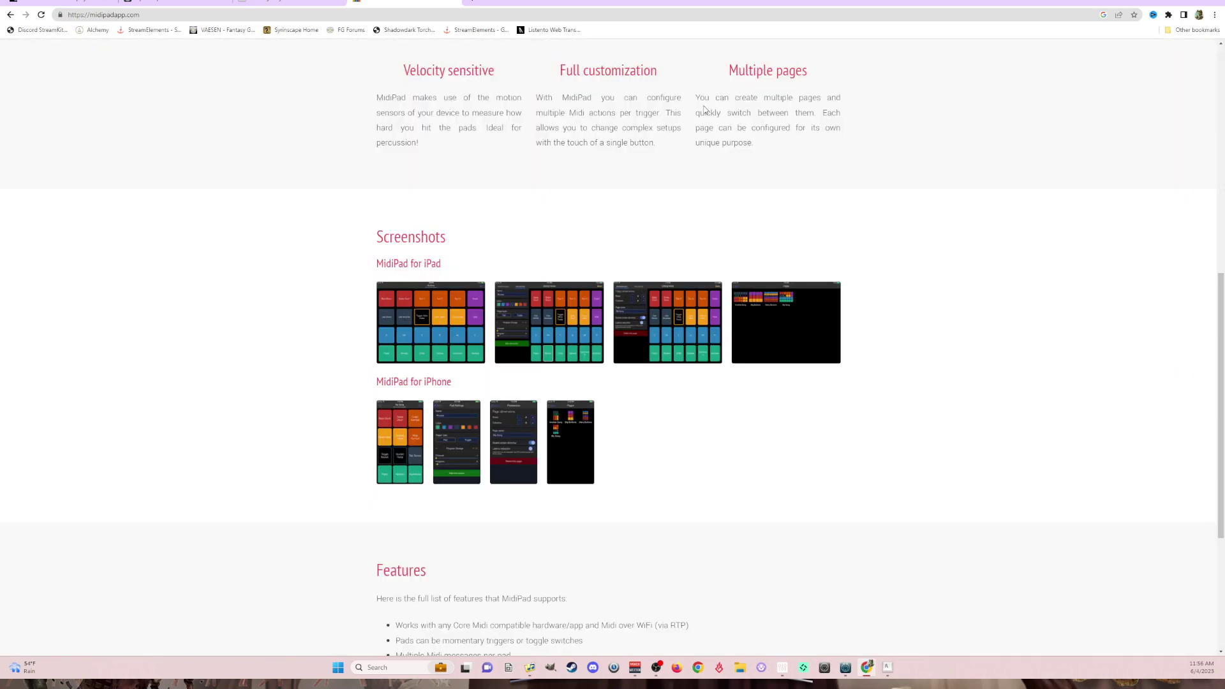
scroll(542, 485, "down", 4)
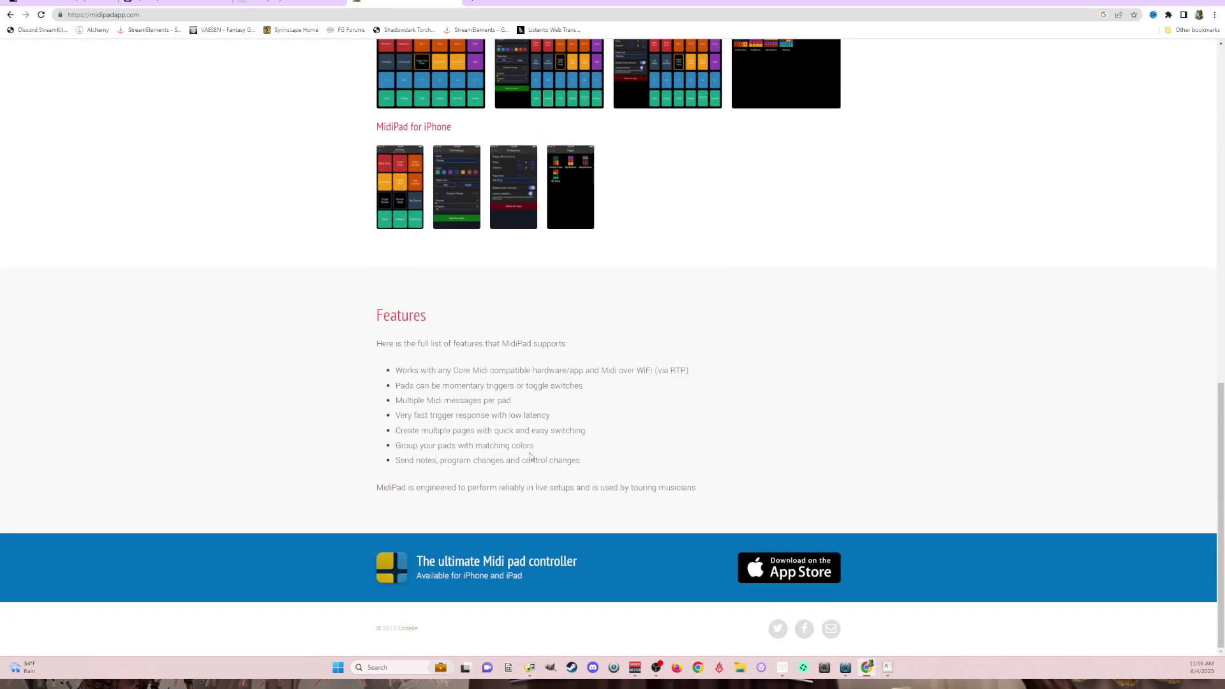
scroll(530, 457, "up", 5)
left_click(454, 307)
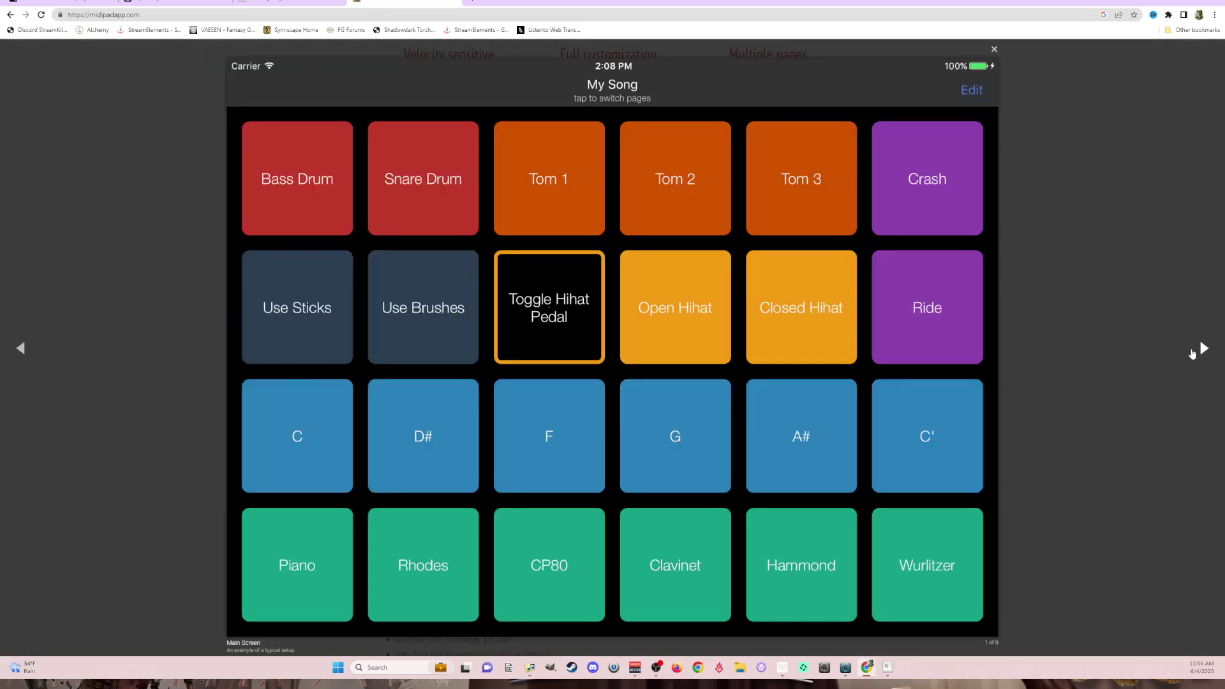
left_click(1200, 350)
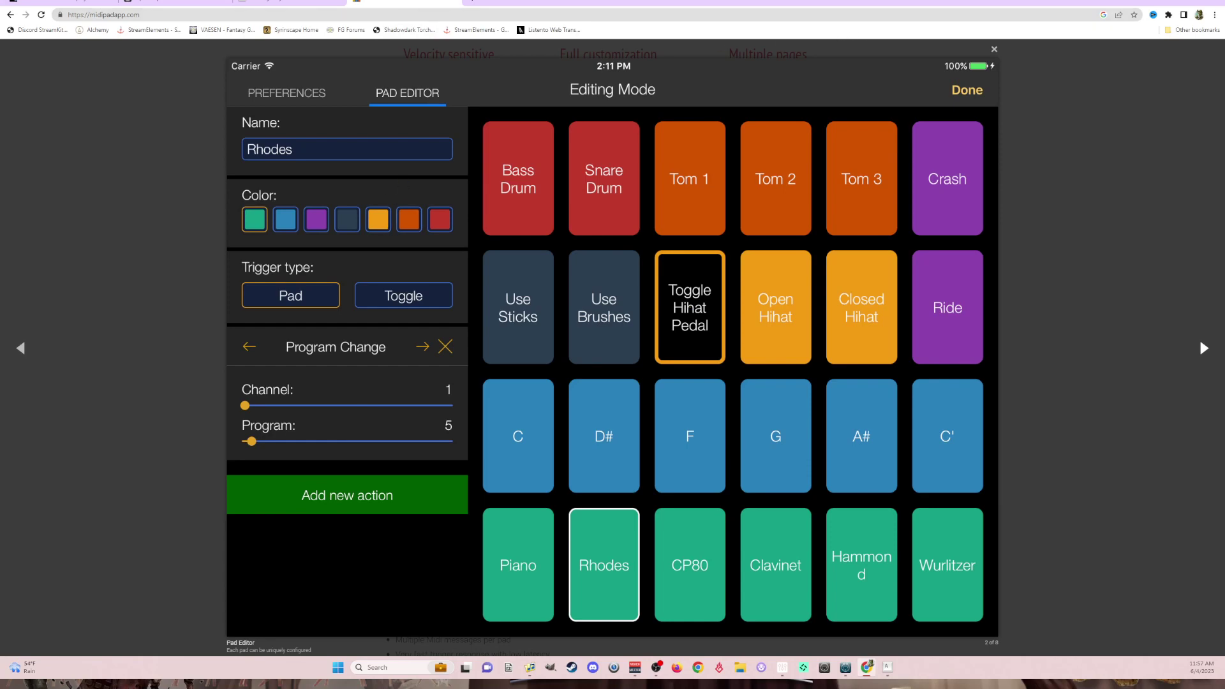
Step: Switch to the MidiKey2Key tab, then bring Sound Show and MIDIKey2Key to the front
key("ctrl+shift+Tab")
key("ctrl+shift+Tab")
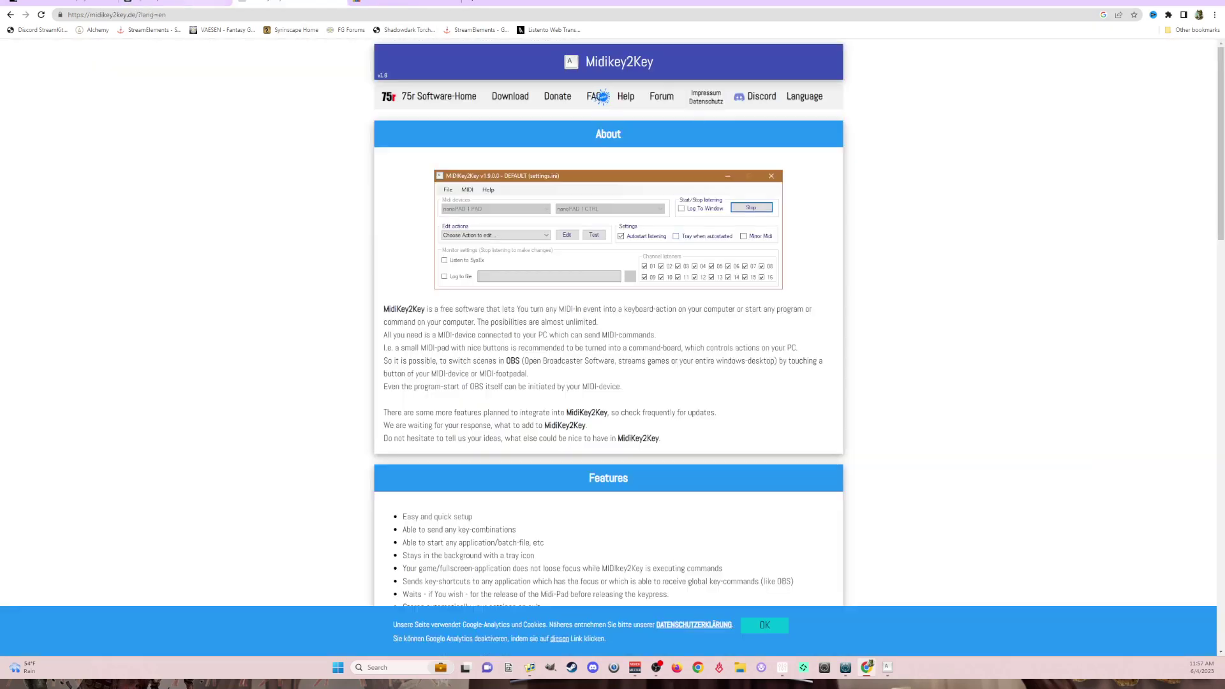
left_click(782, 672)
left_click(887, 668)
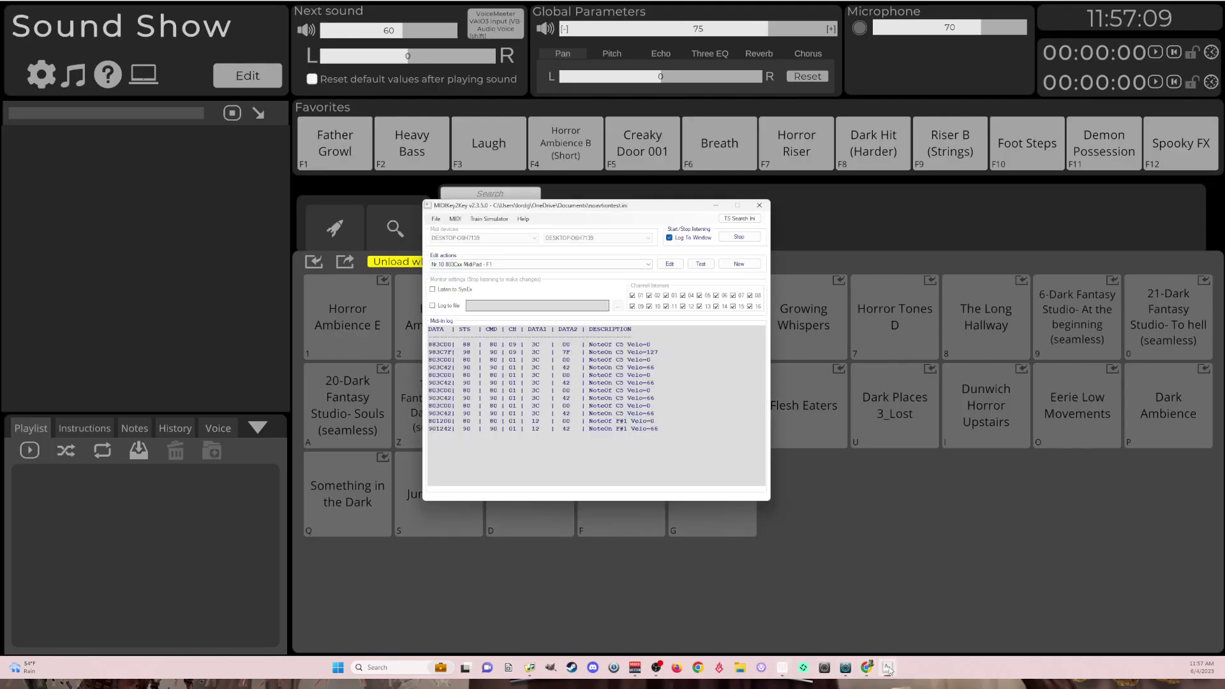
Step: Set the new action's MIDI data to 883C00 and its key combination to Tab+F9
left_click(666, 266)
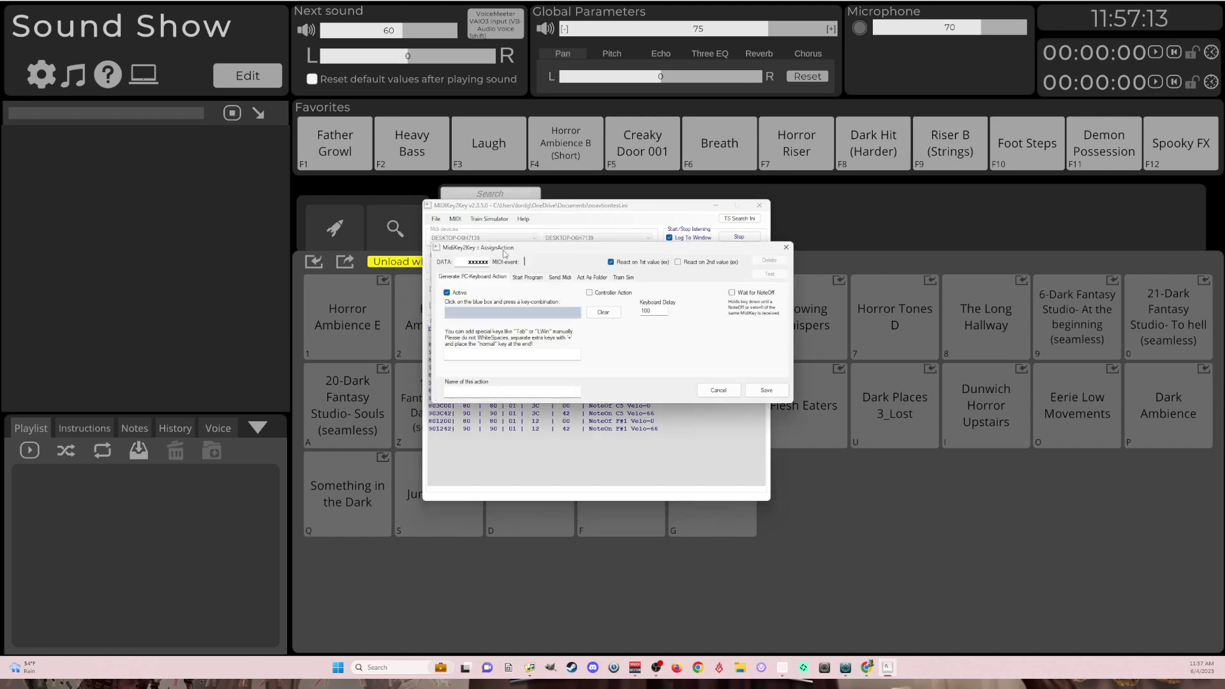
left_click_drag(550, 249, 171, 141)
type("883")
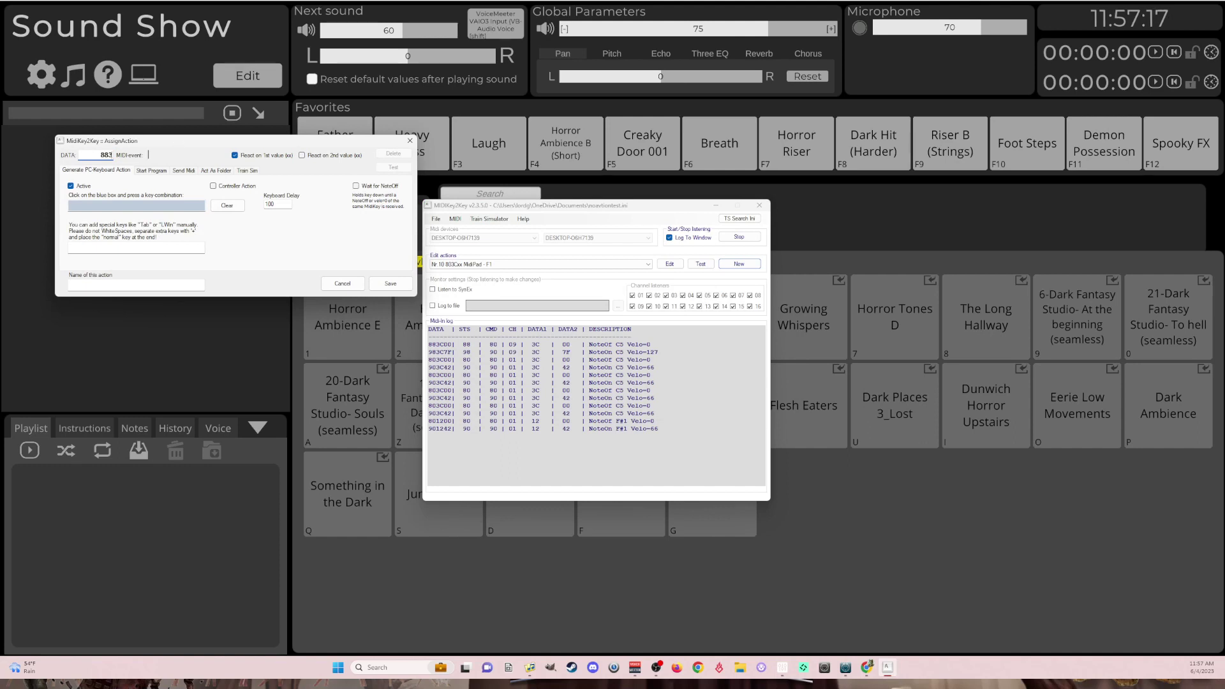
type("C00")
left_click(101, 246)
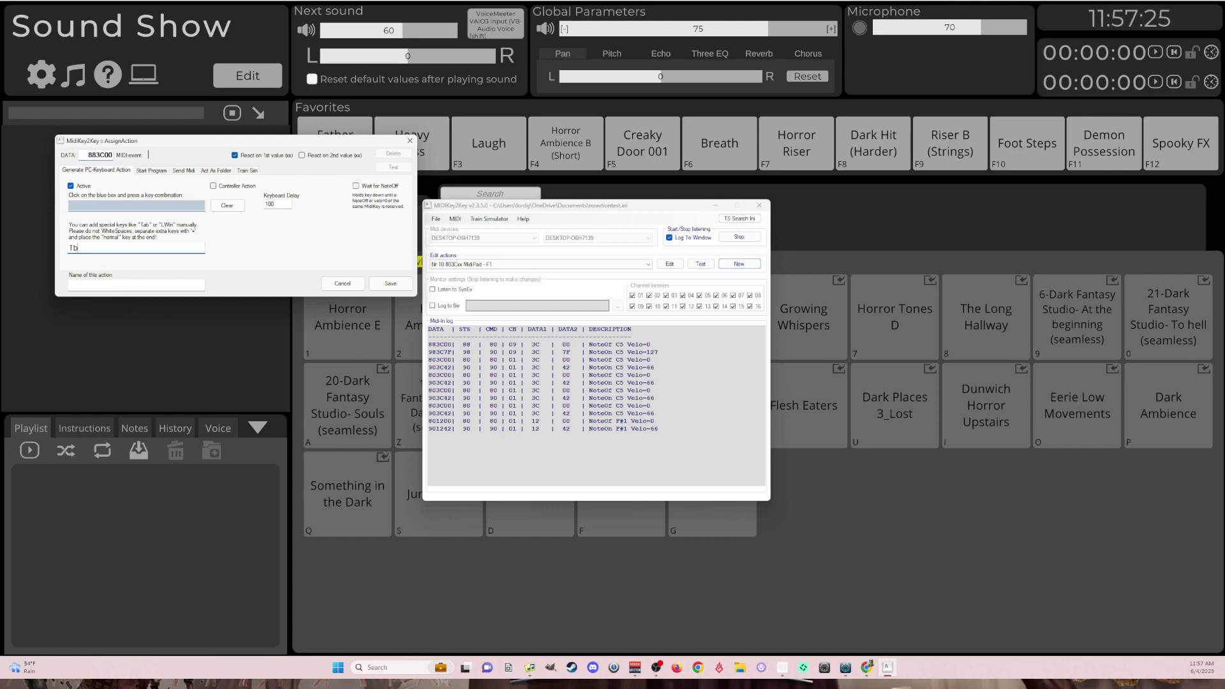
type("Tab+")
type("F9")
Step: Name the action 'MidiPad 9 - F9' and save it
left_click(125, 284)
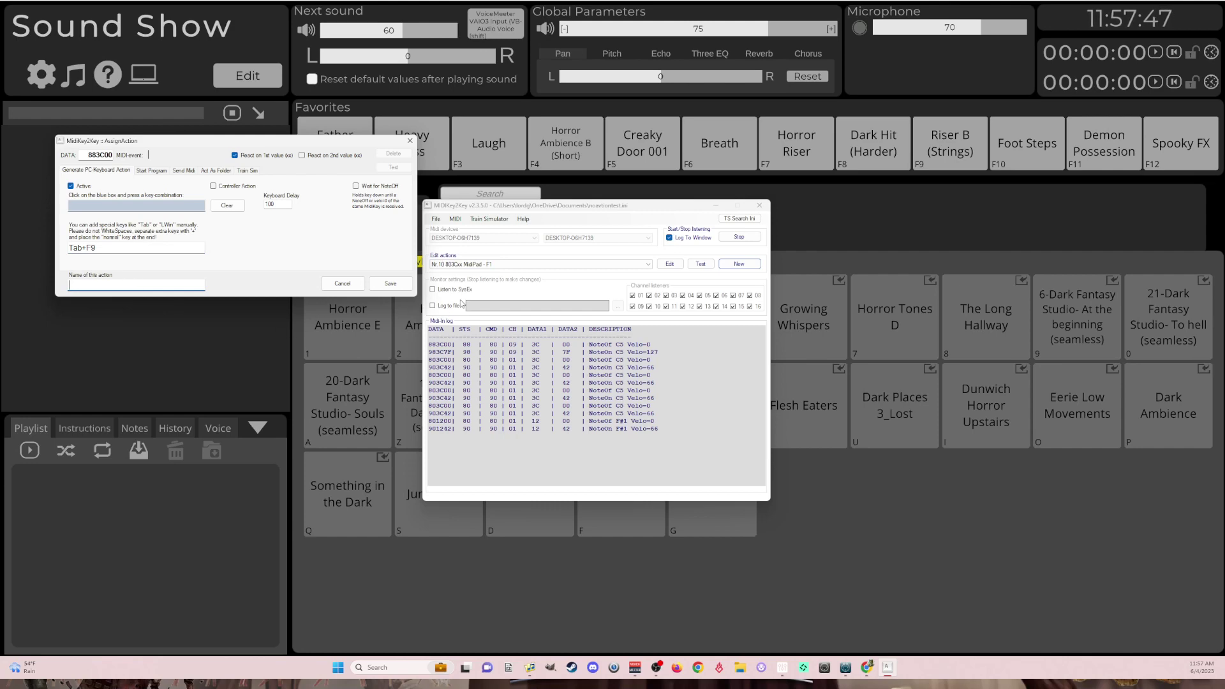
type("MidiPad")
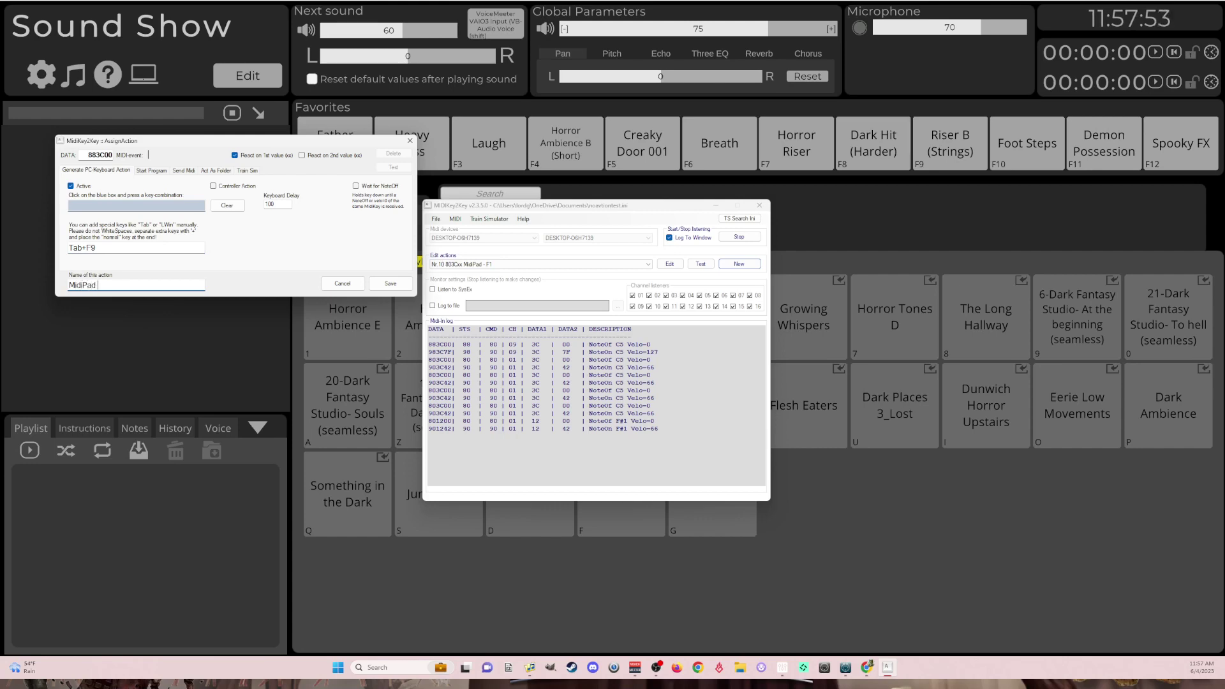
type(" 9 - F9")
left_click(390, 283)
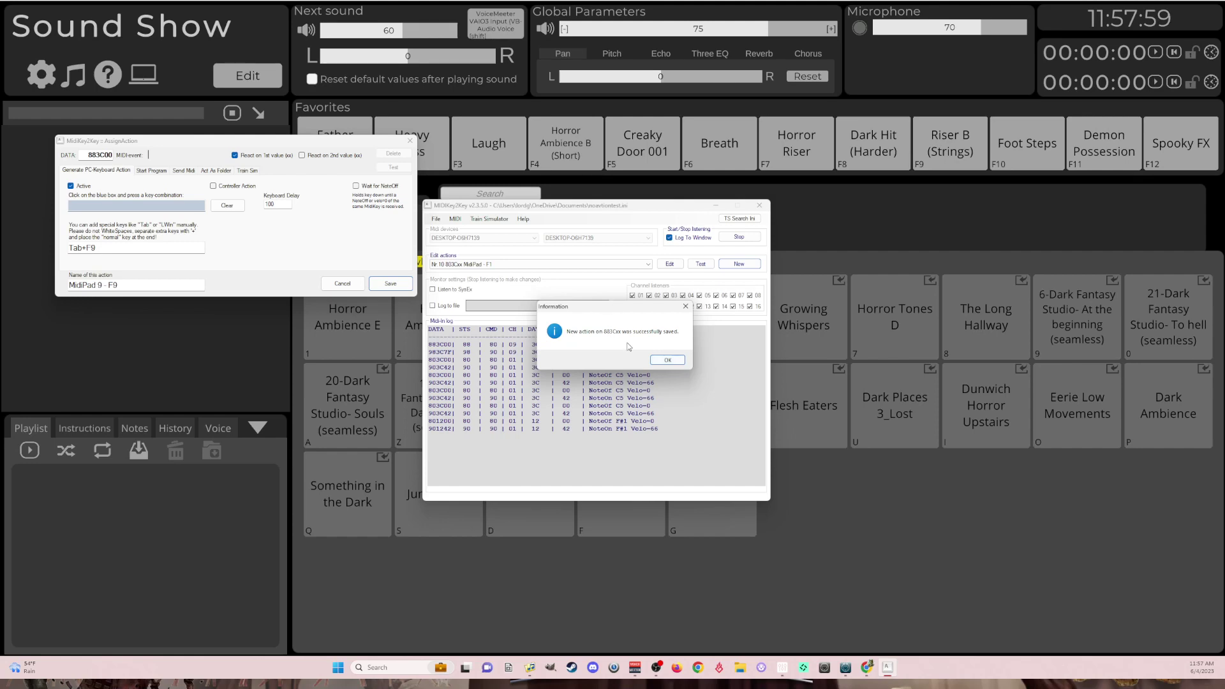
left_click(667, 360)
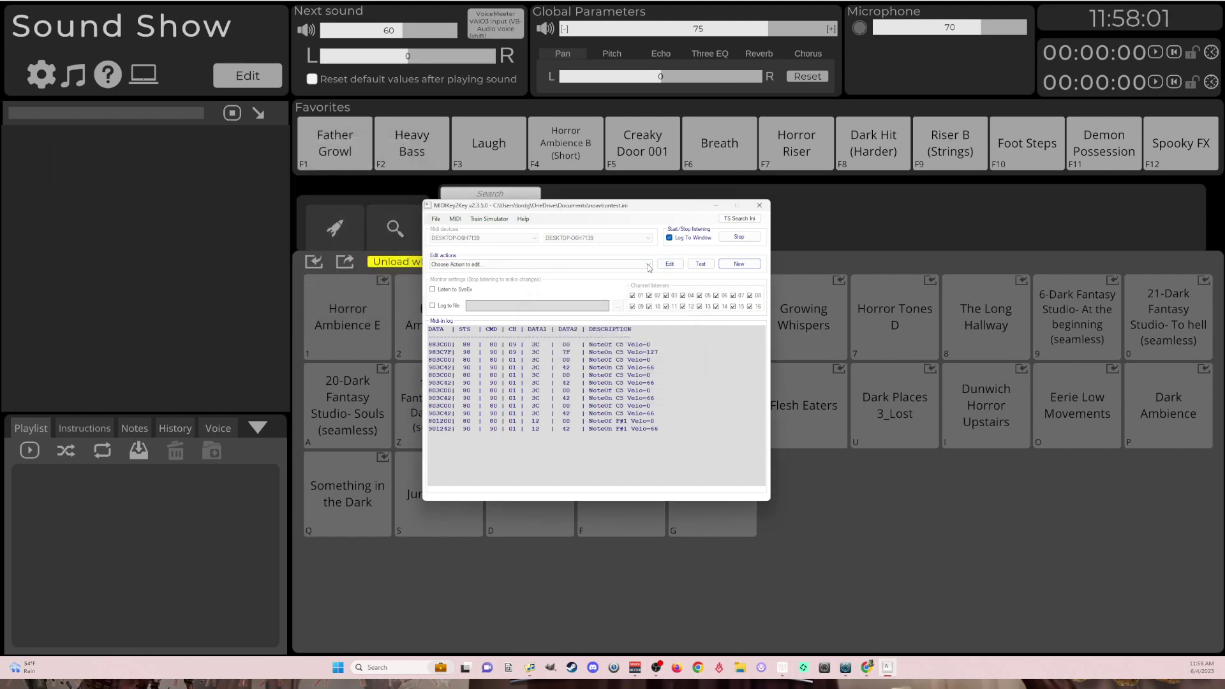
Step: Check the saved actions list, then press the pad to play Riser B (Strings) via F9
left_click(648, 265)
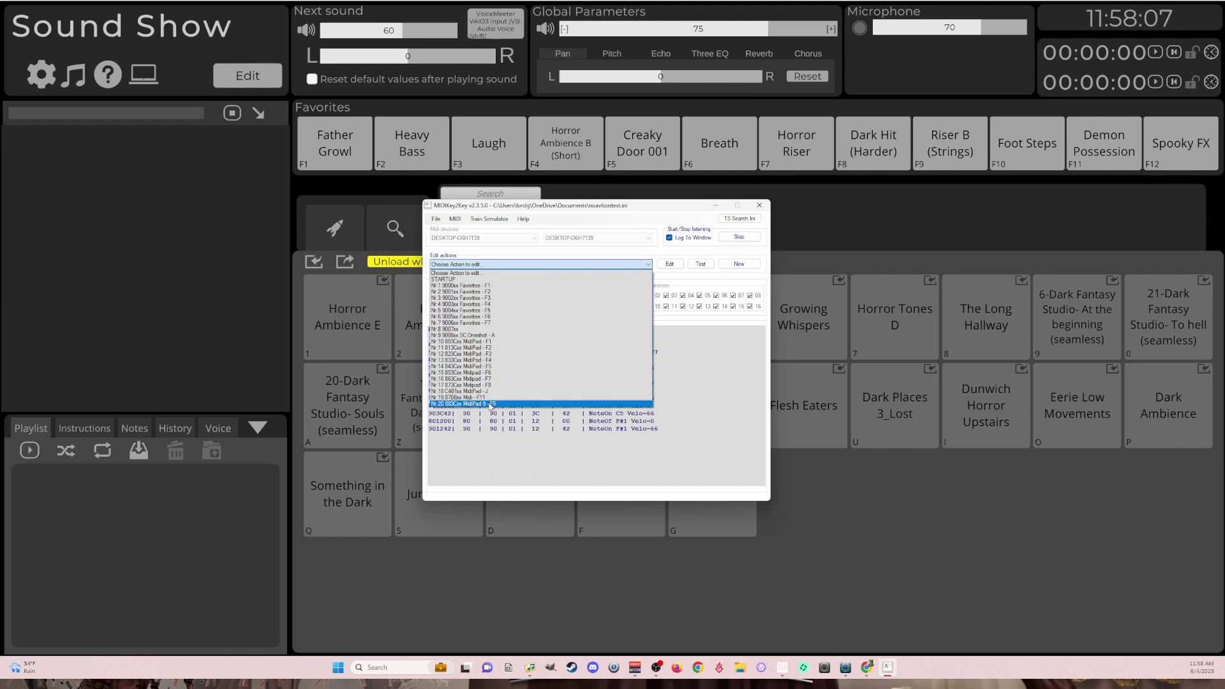
left_click(682, 246)
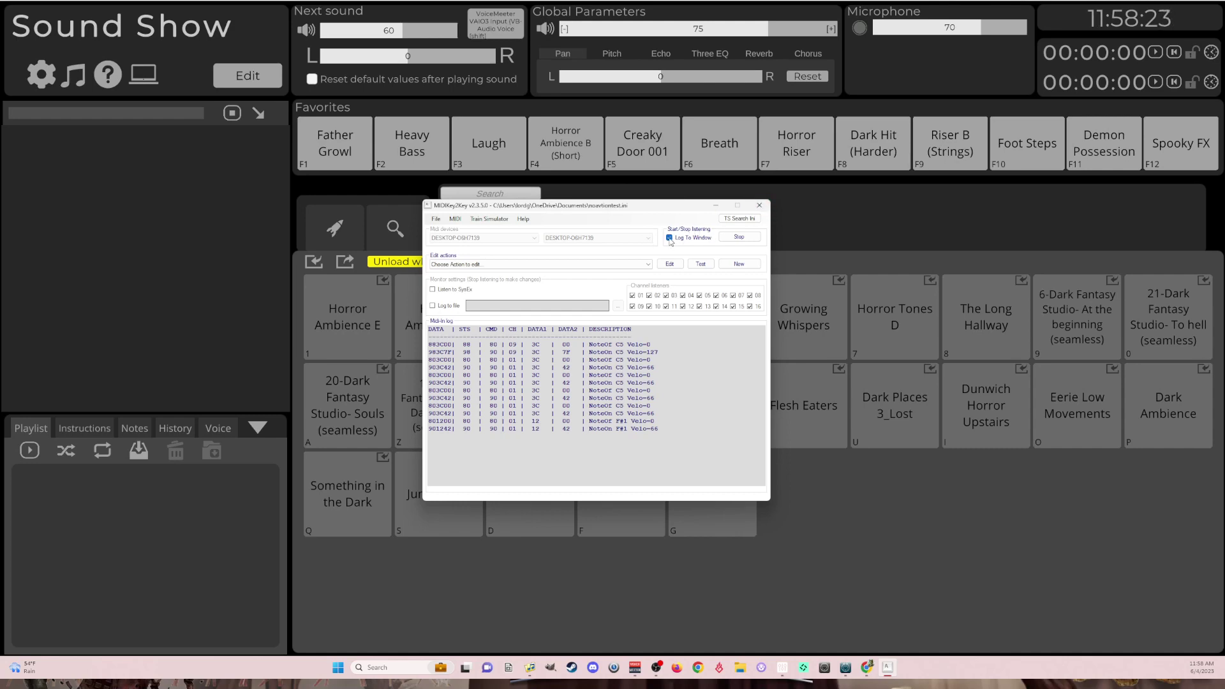
key("F9")
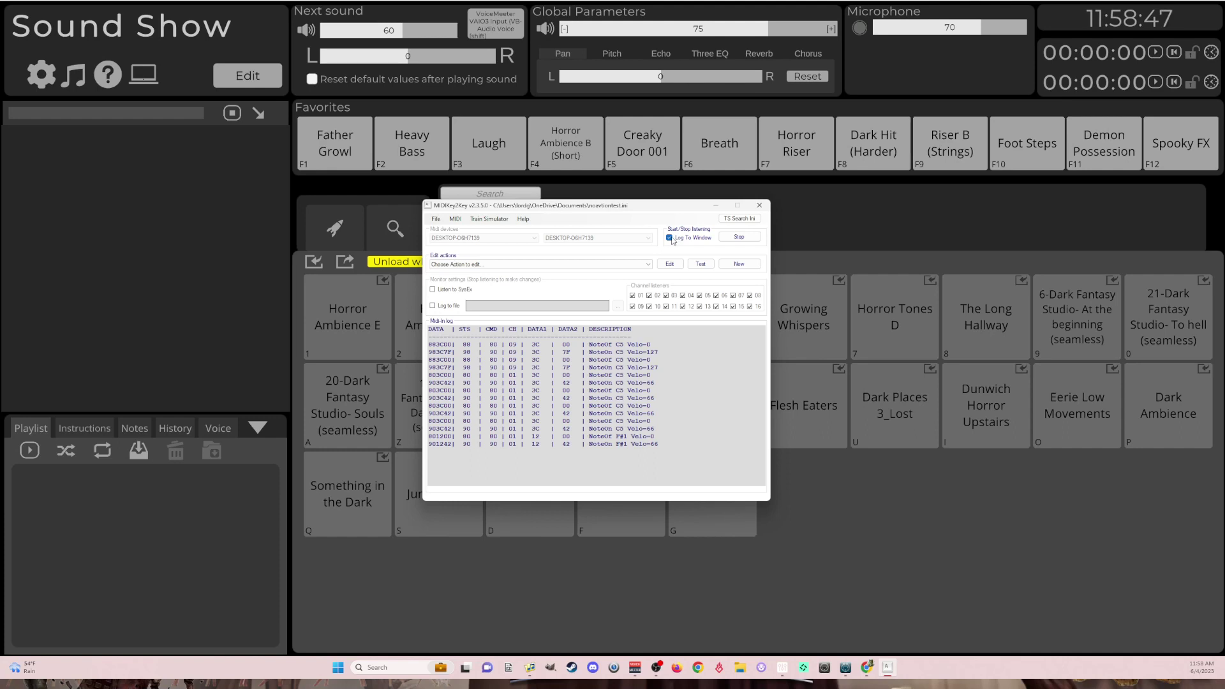
Step: Turn off window logging, stop MIDI listening, and test the Creaky Door 001 and Breath pads
left_click(669, 238)
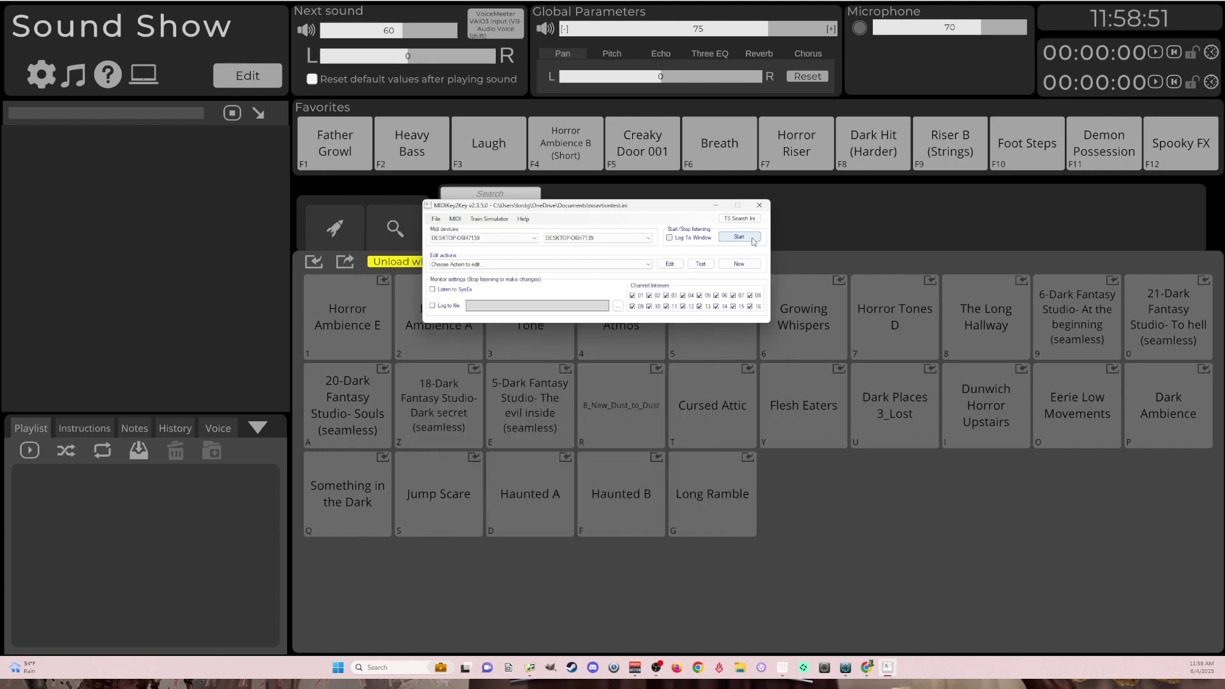
left_click(747, 238)
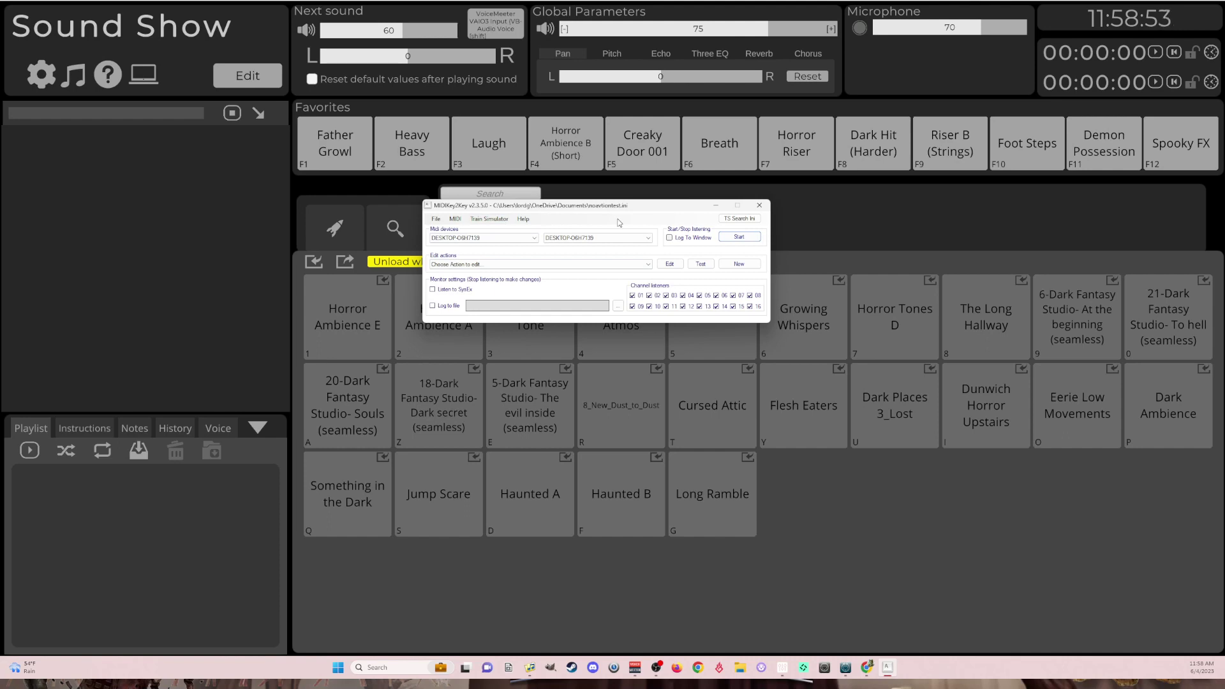
key("F5")
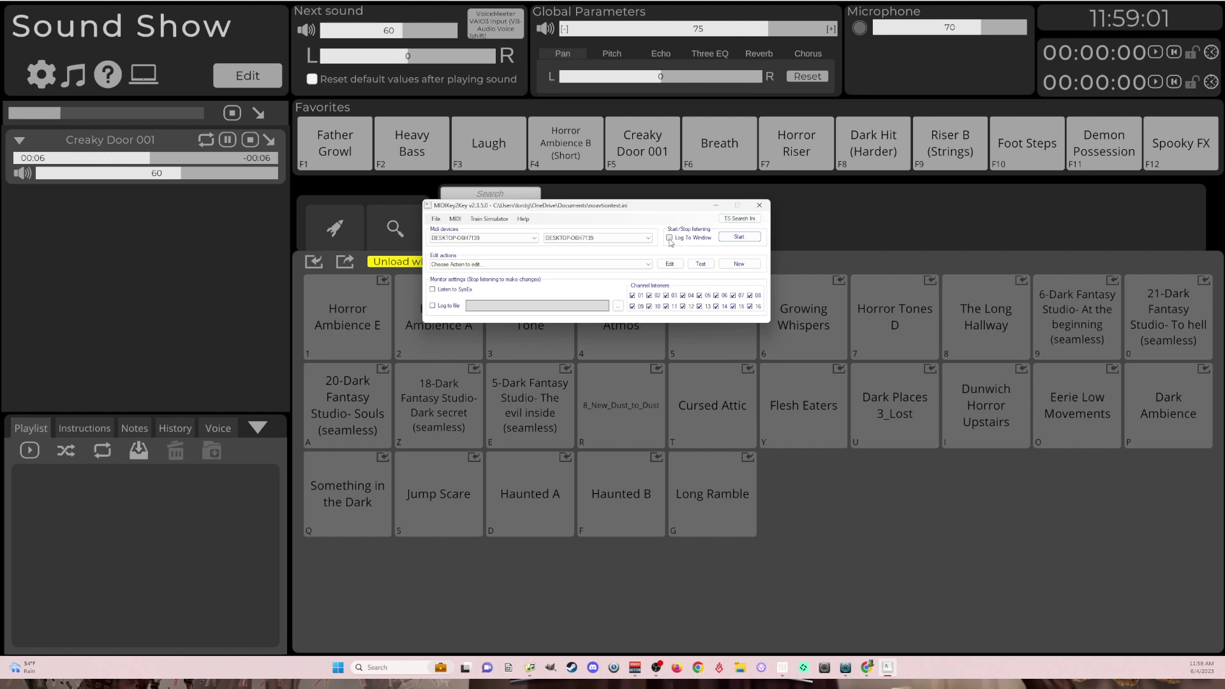
key("F6")
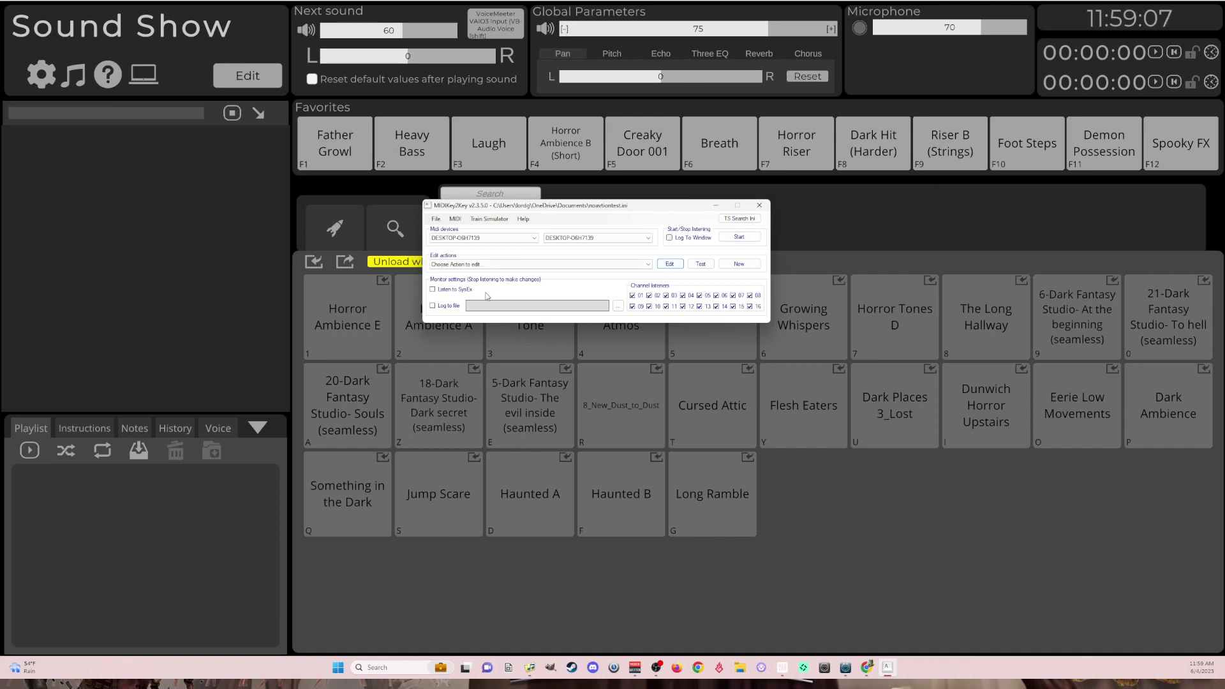
Step: Restart listening with logging off, play Riser B (Strings), and hide MIDIKey2Key behind Sound Show
left_click(739, 237)
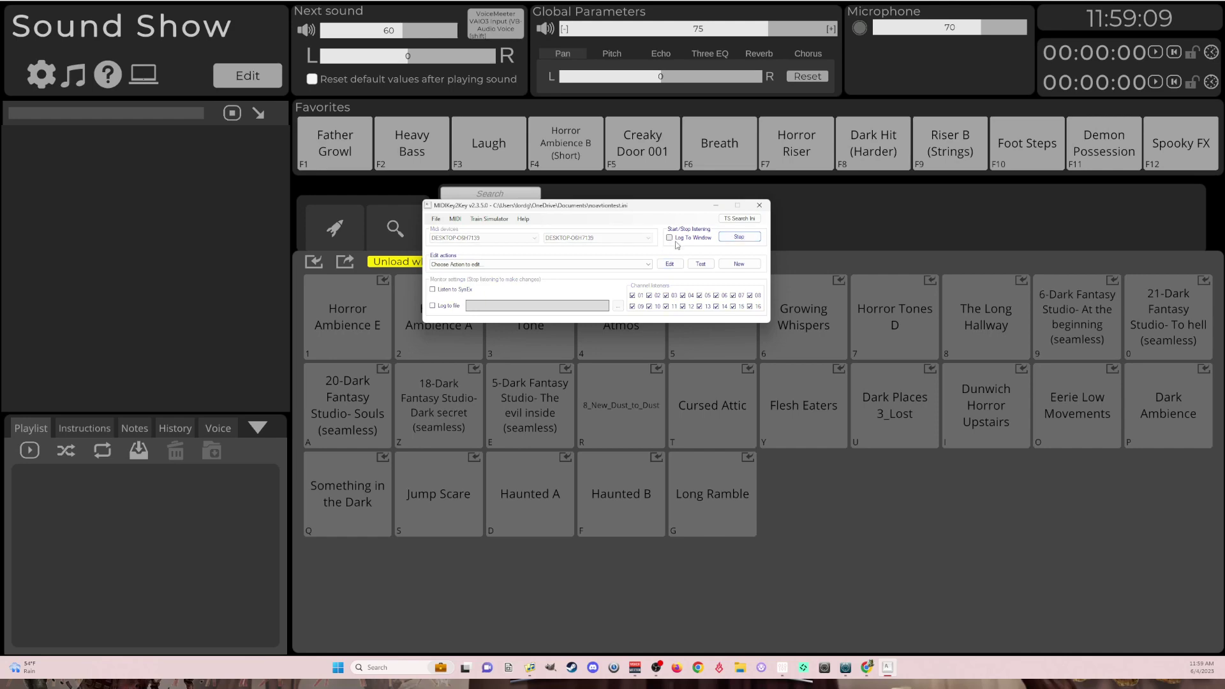
left_click(670, 237)
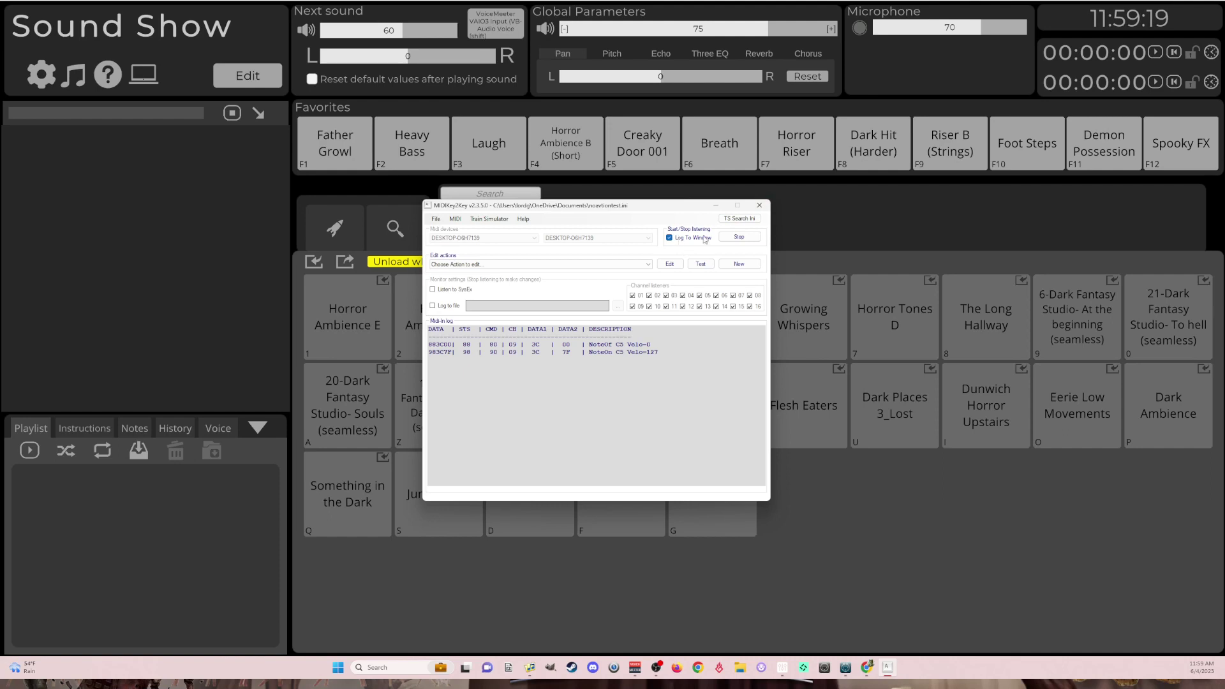
left_click(671, 238)
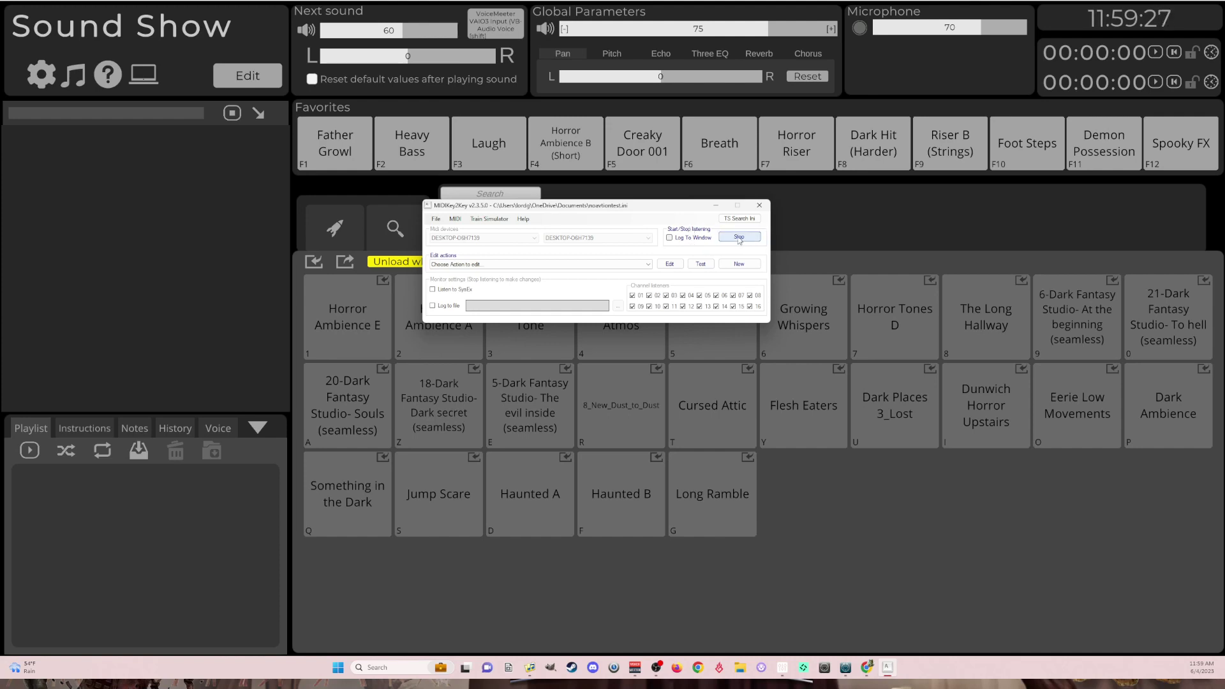
key("F9")
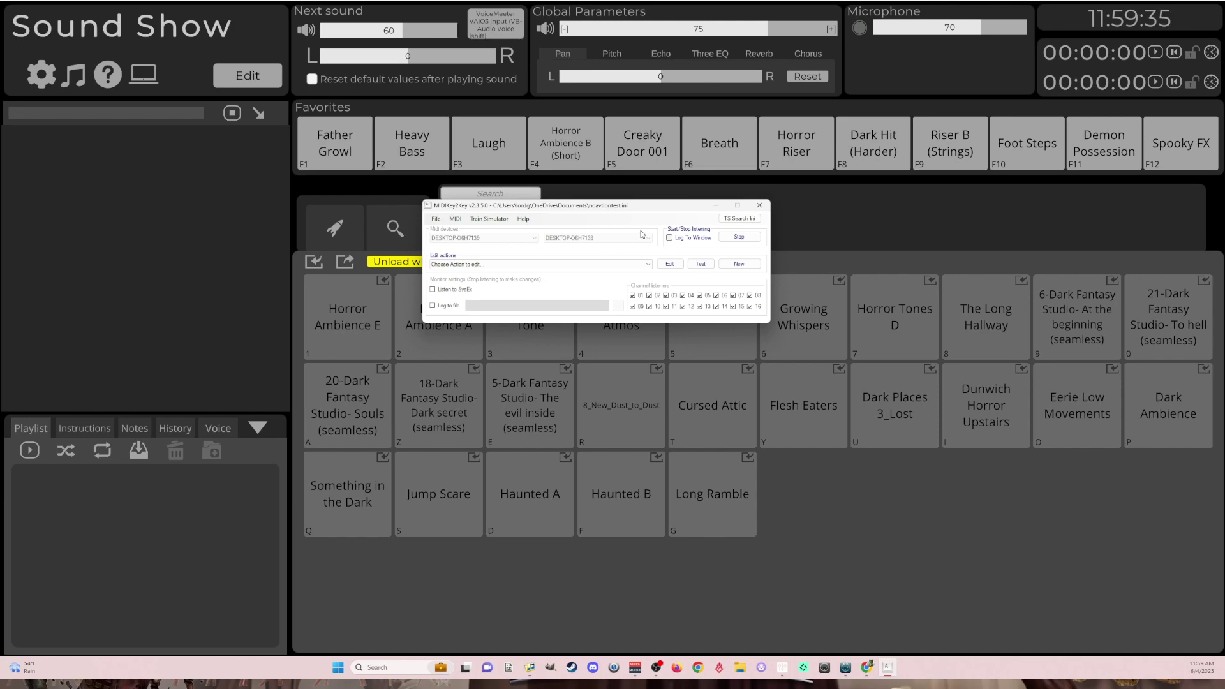
left_click(716, 205)
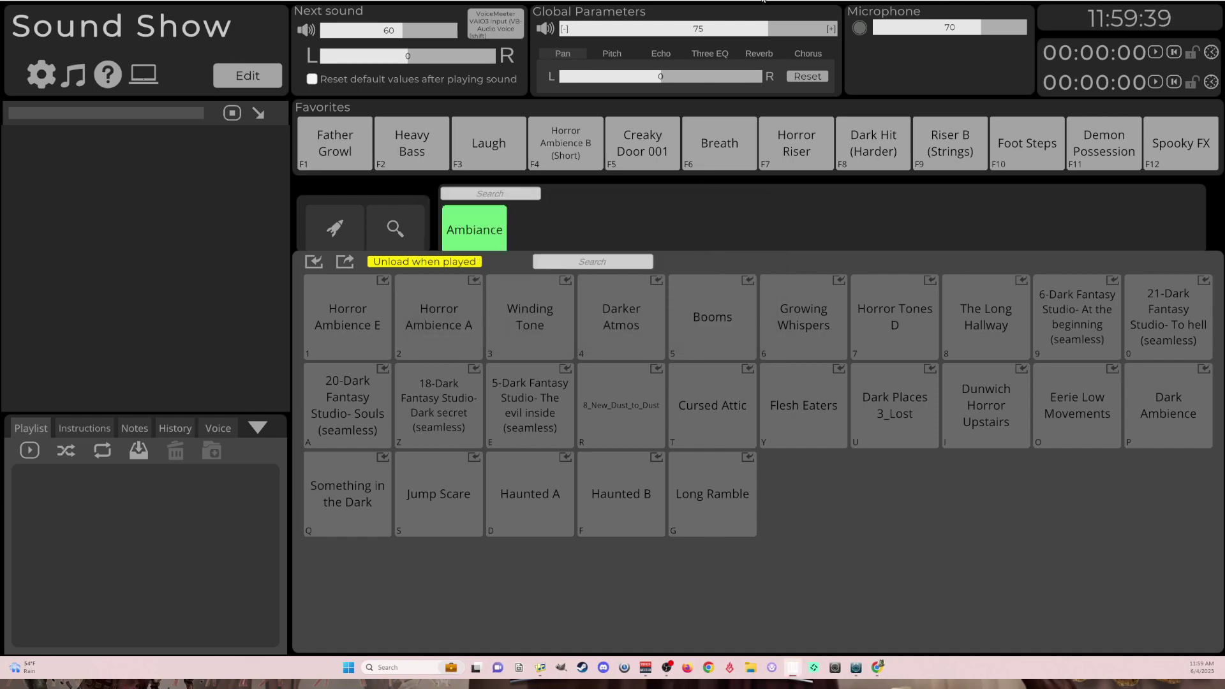
left_click_drag(762, 2, 345, 2)
Step: Bring up Chrome's midipadapp.com tab and advance the gallery to the Page Switcher screenshot
mouse_move(878, 667)
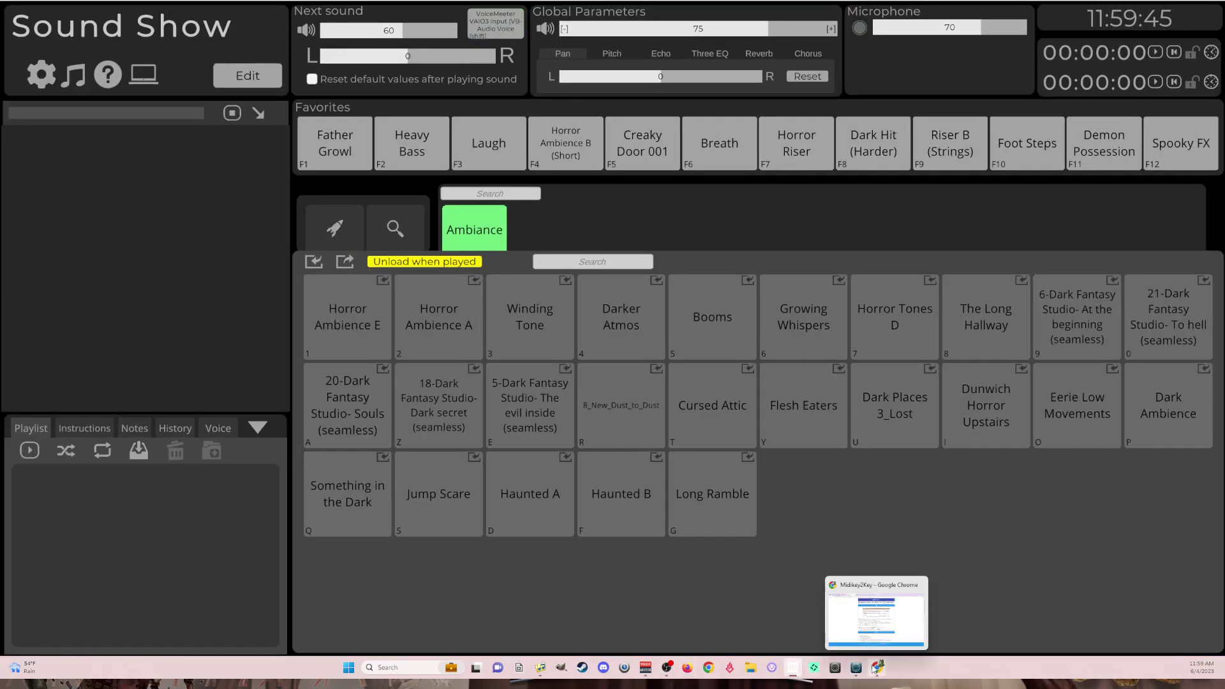
left_click(865, 628)
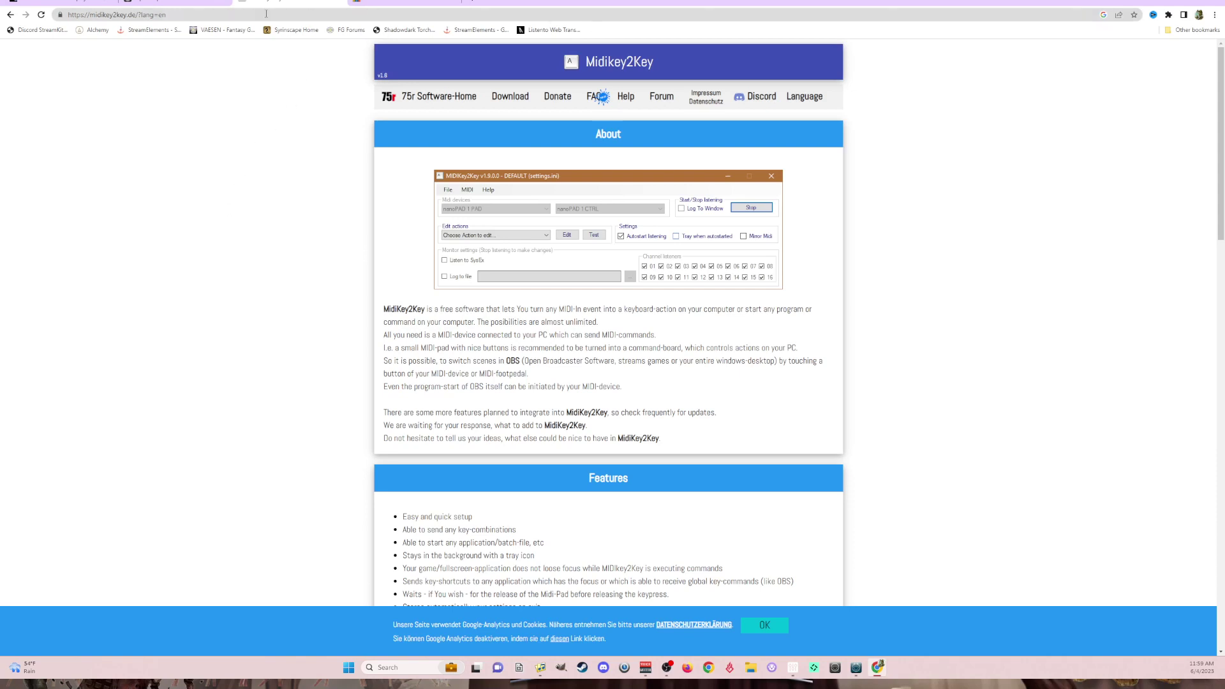
left_click(403, 3)
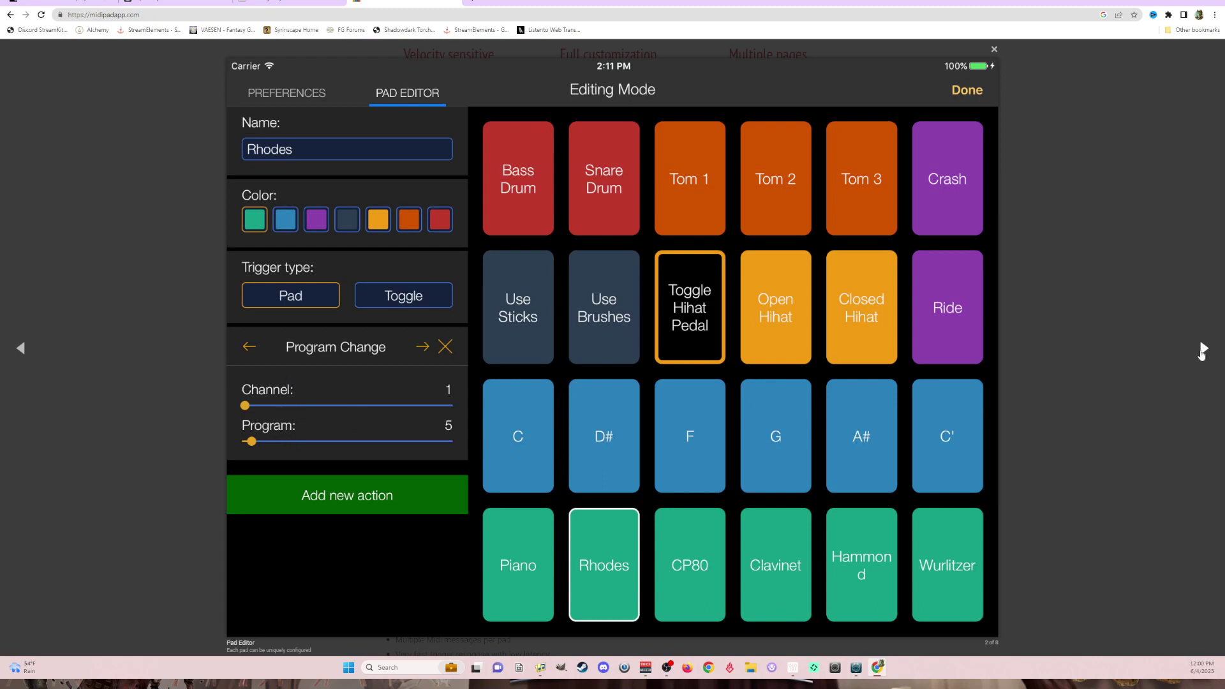
left_click(1202, 350)
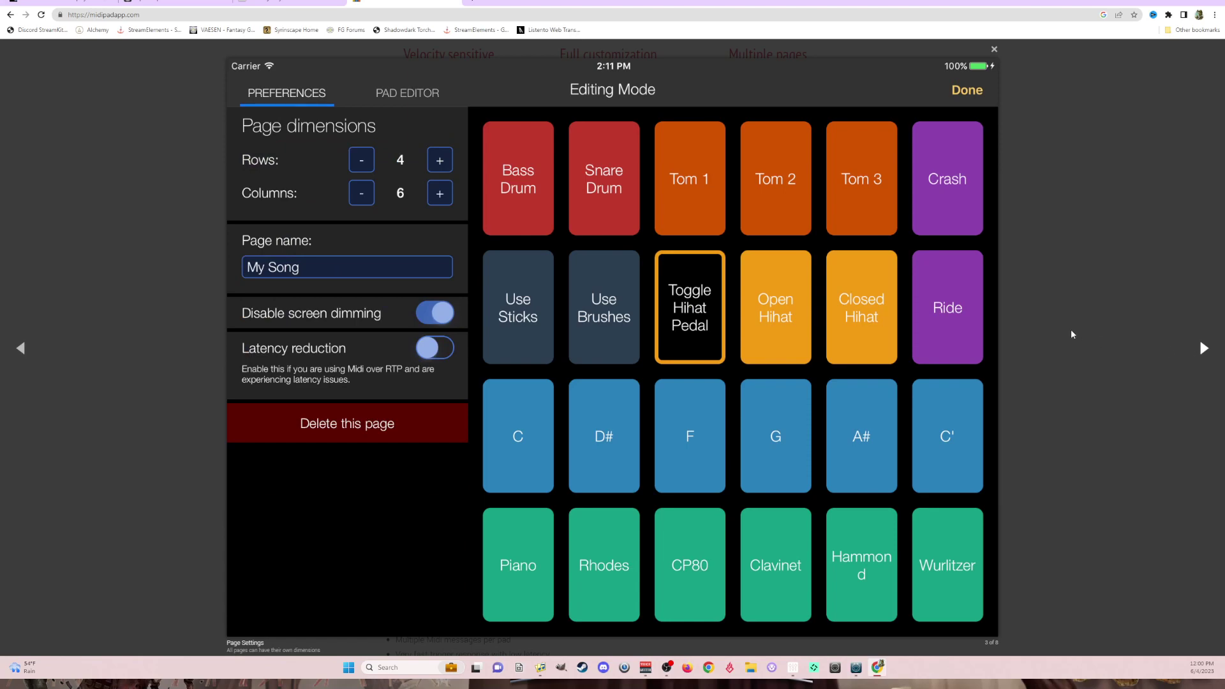
left_click(1203, 349)
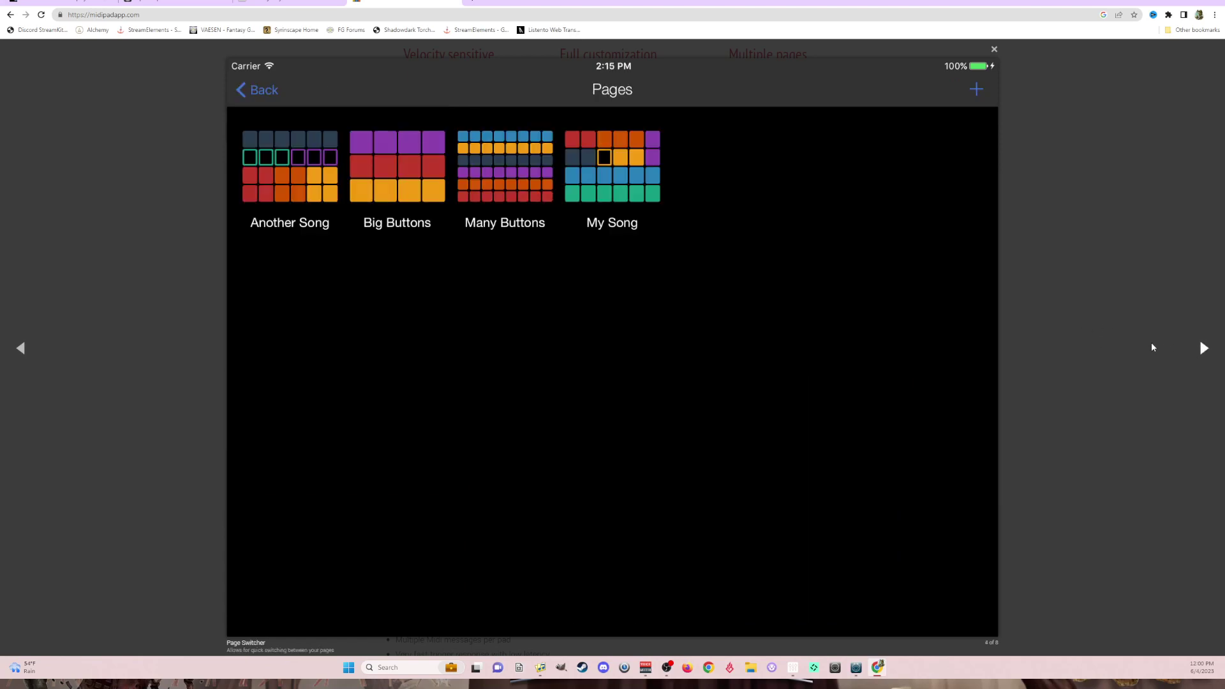
Step: Bring the Sound Show soundboard to the front and open the rtpMIDI session window
left_click(792, 670)
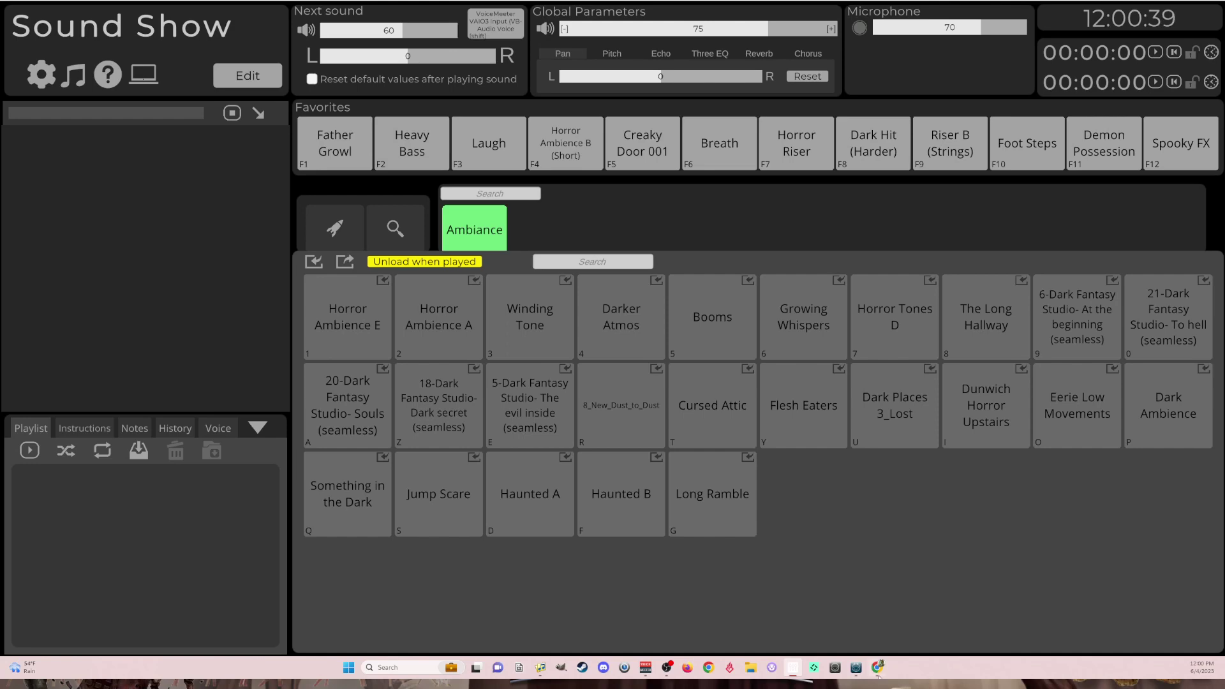
left_click(857, 669)
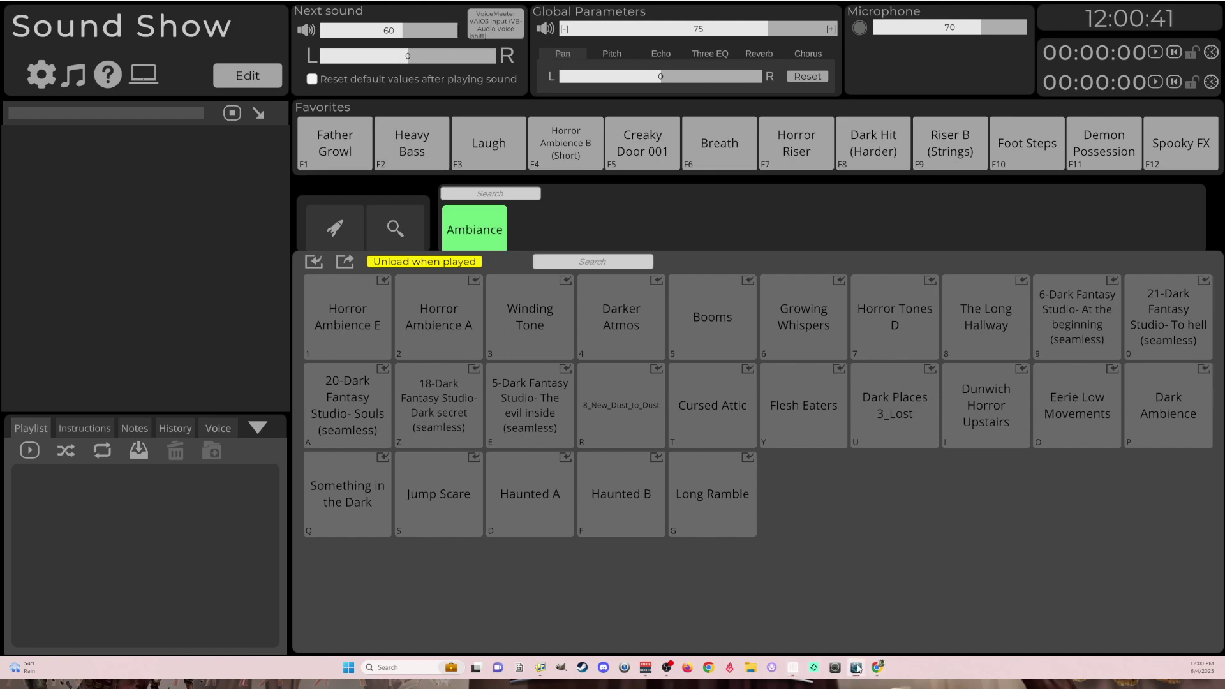
left_click_drag(536, 193, 397, 144)
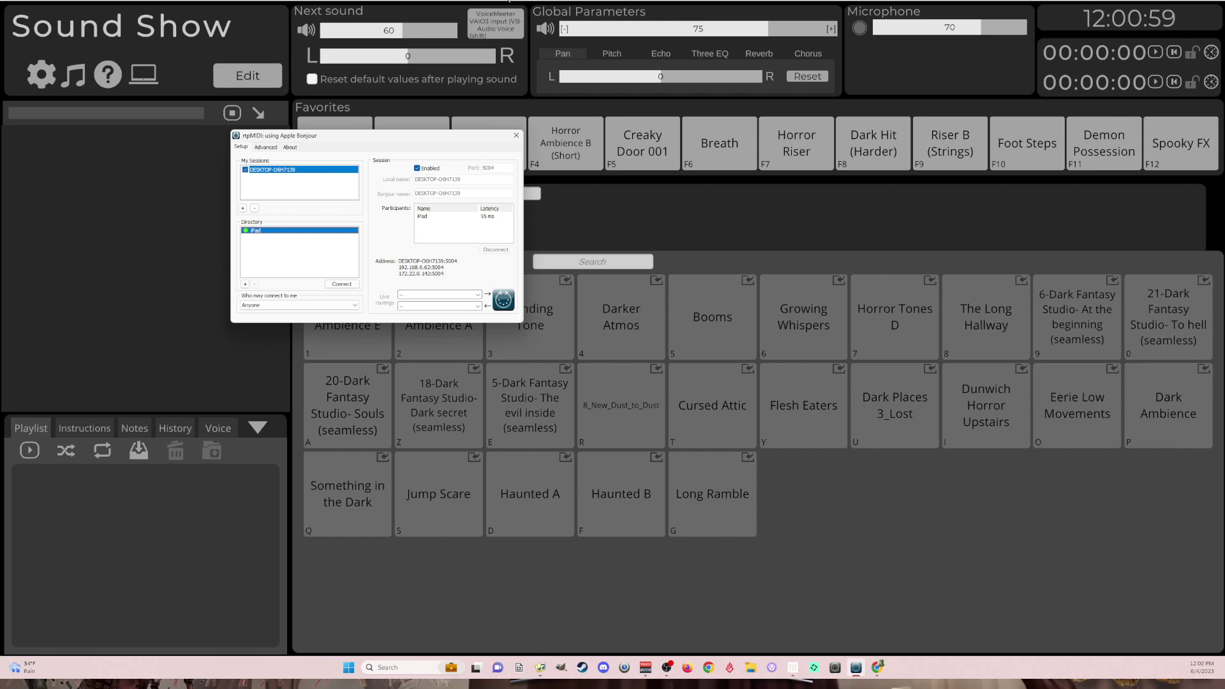
Step: Close the rtpMIDI window, leaving the Sound Show soundboard on screen
left_click(517, 135)
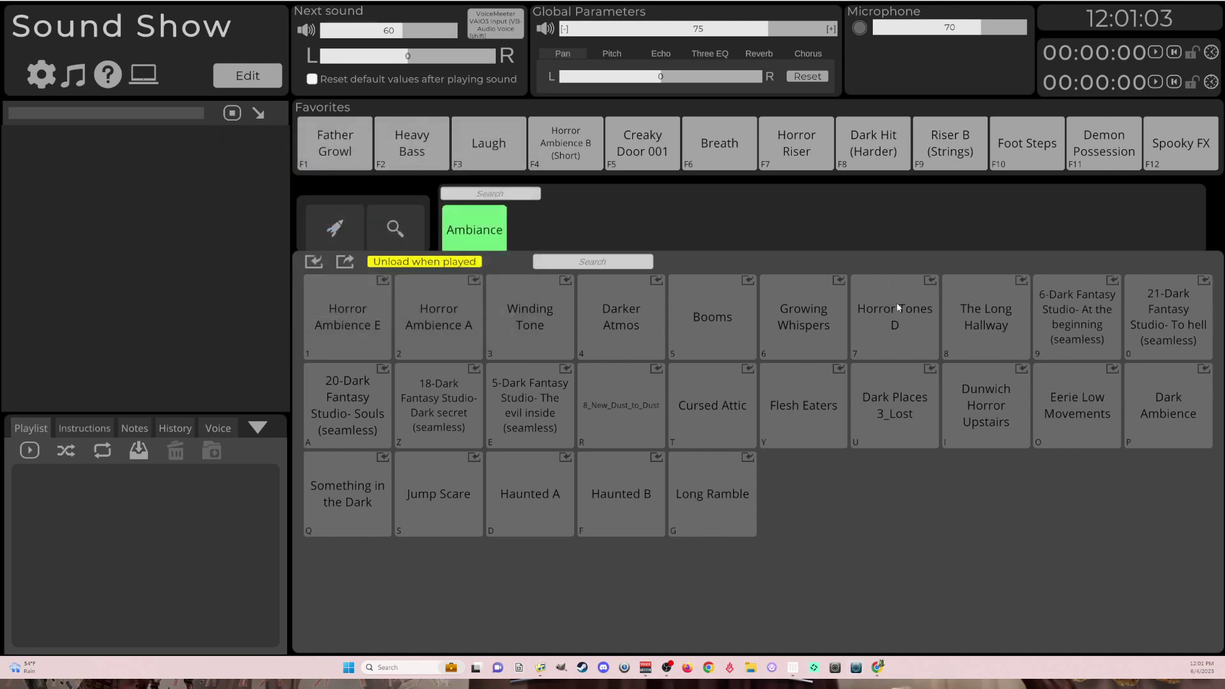